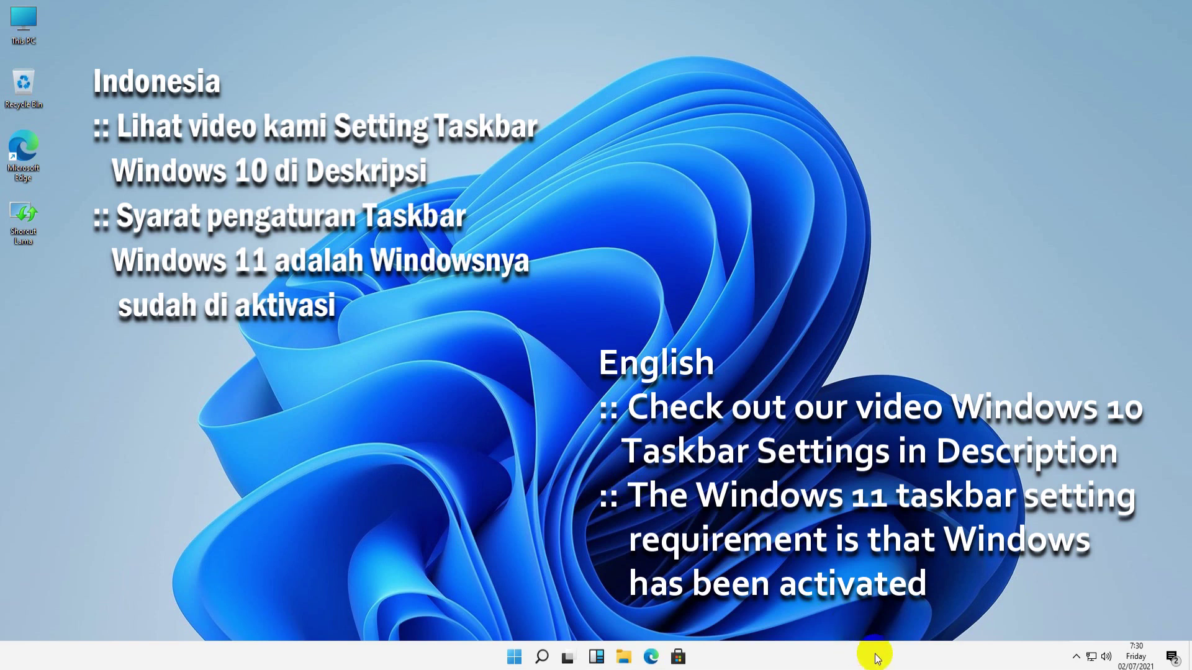
# Open the taskbar settings and set the taskbar alignment to Left
pyautogui.rightClick(838, 657)
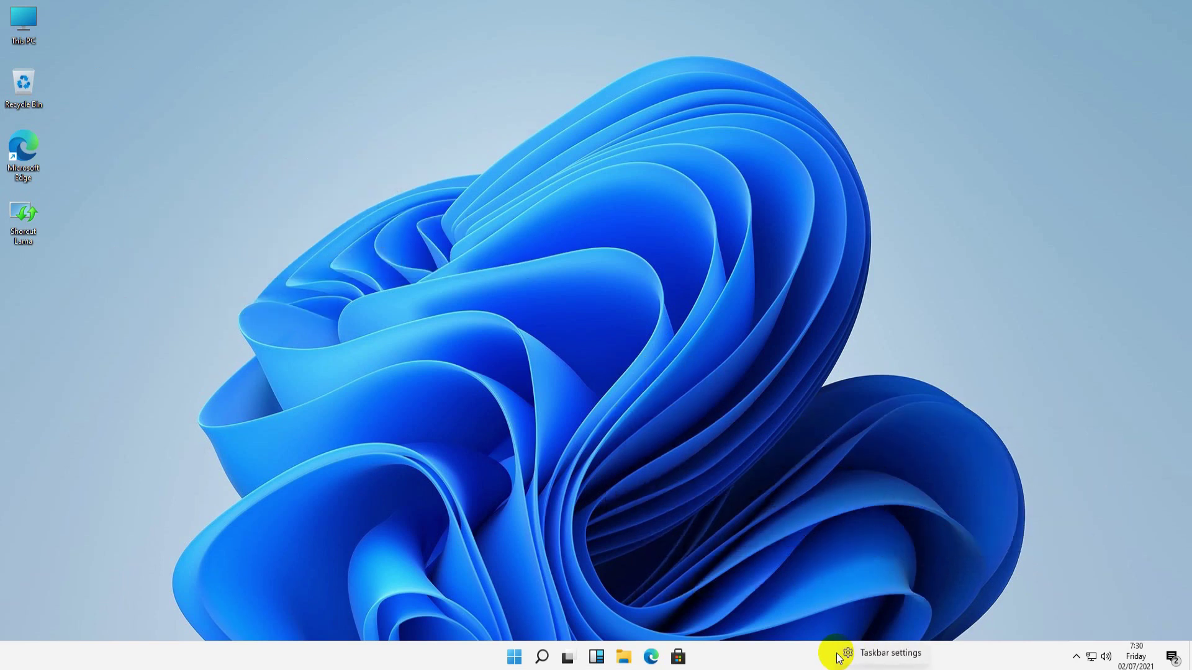
pyautogui.click(869, 656)
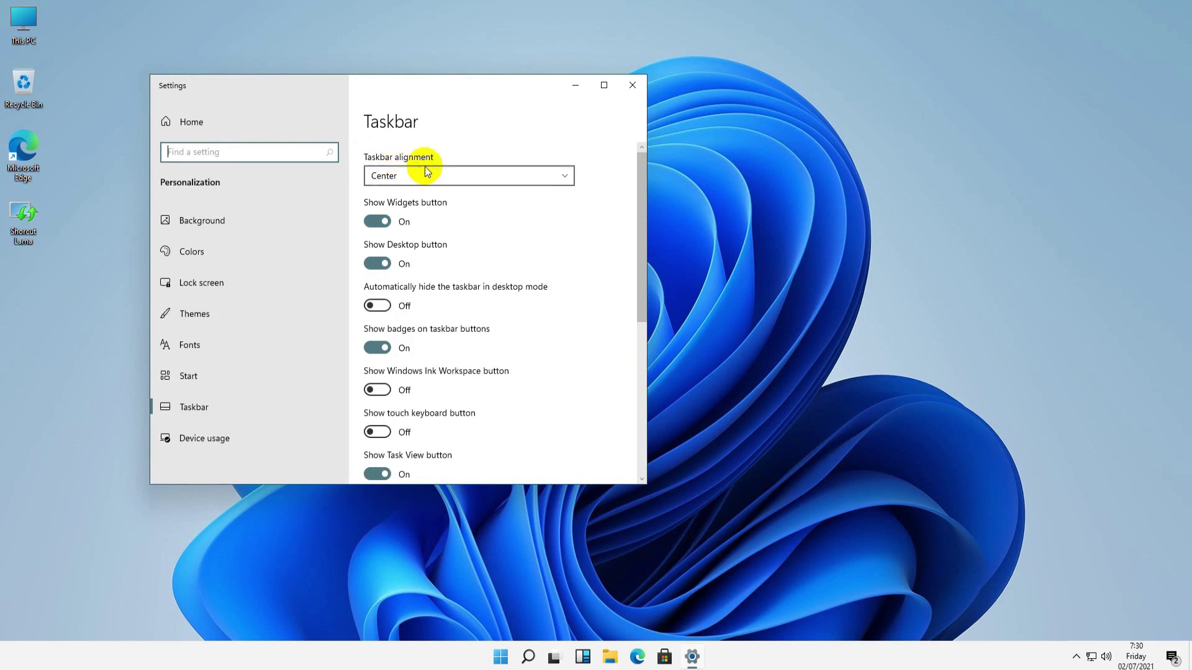
pyautogui.click(565, 177)
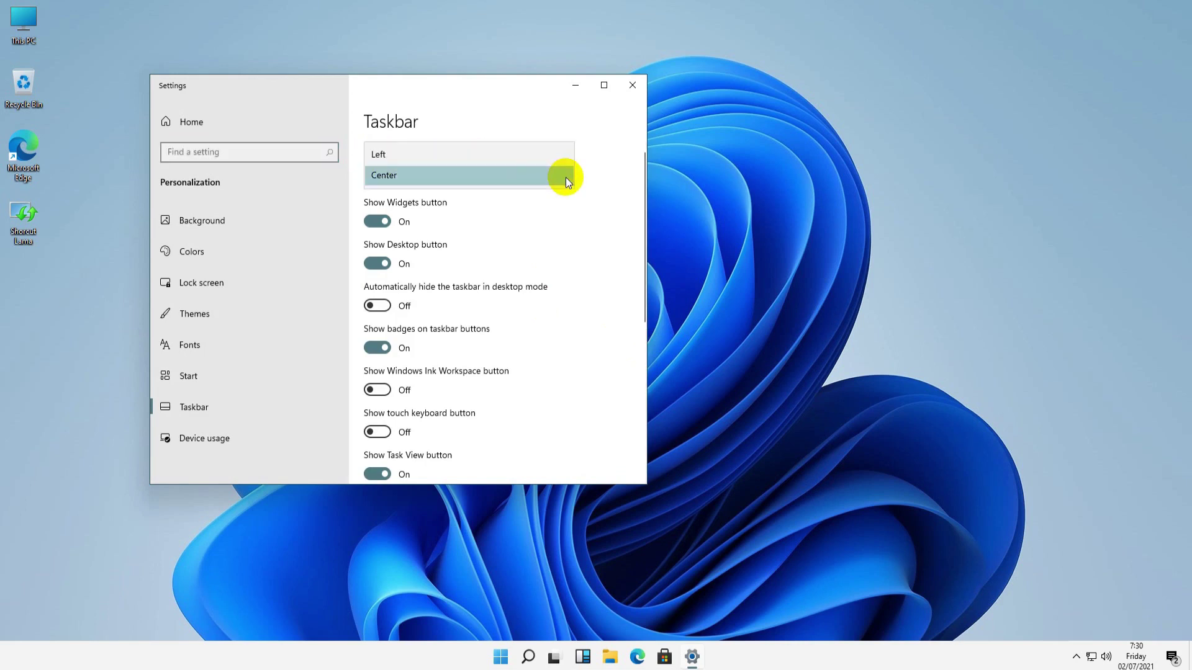
pyautogui.click(407, 154)
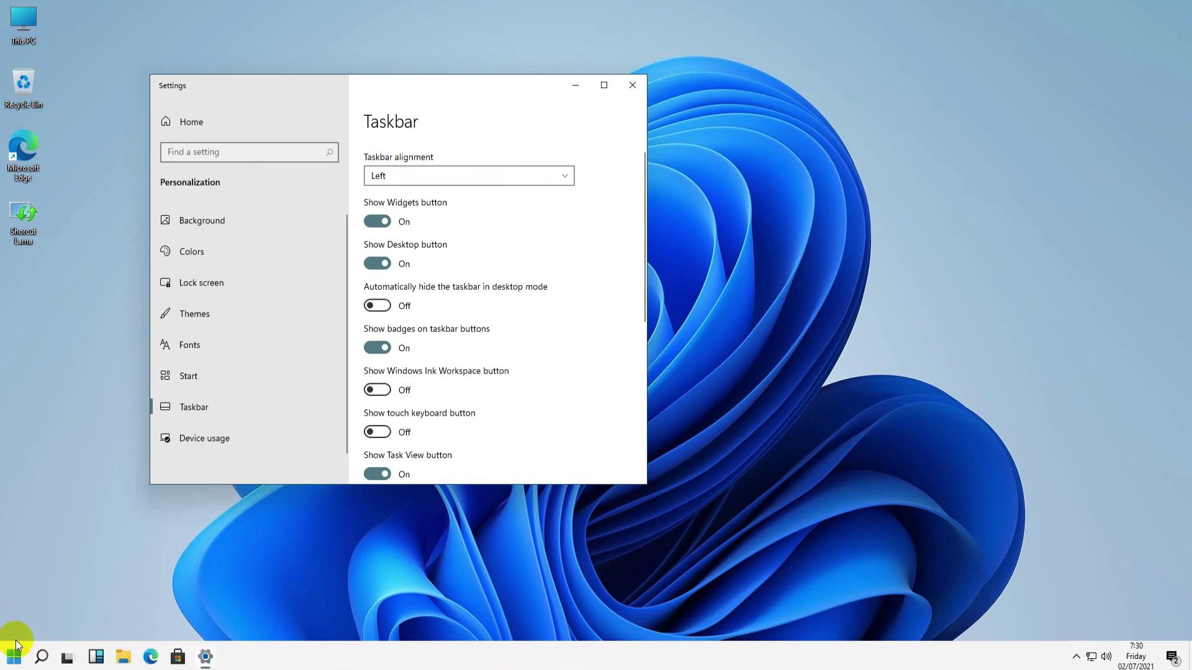
# Minimize the Settings window, then open and close the Start menu to check the left-aligned taskbar
pyautogui.click(575, 84)
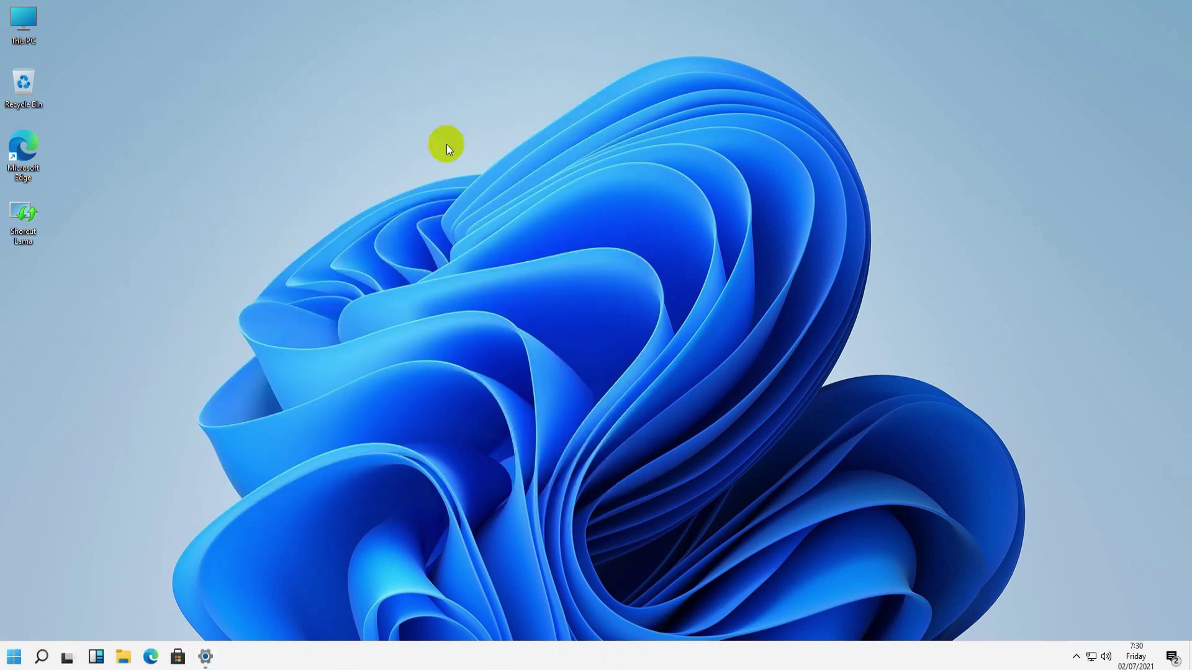
pyautogui.click(18, 657)
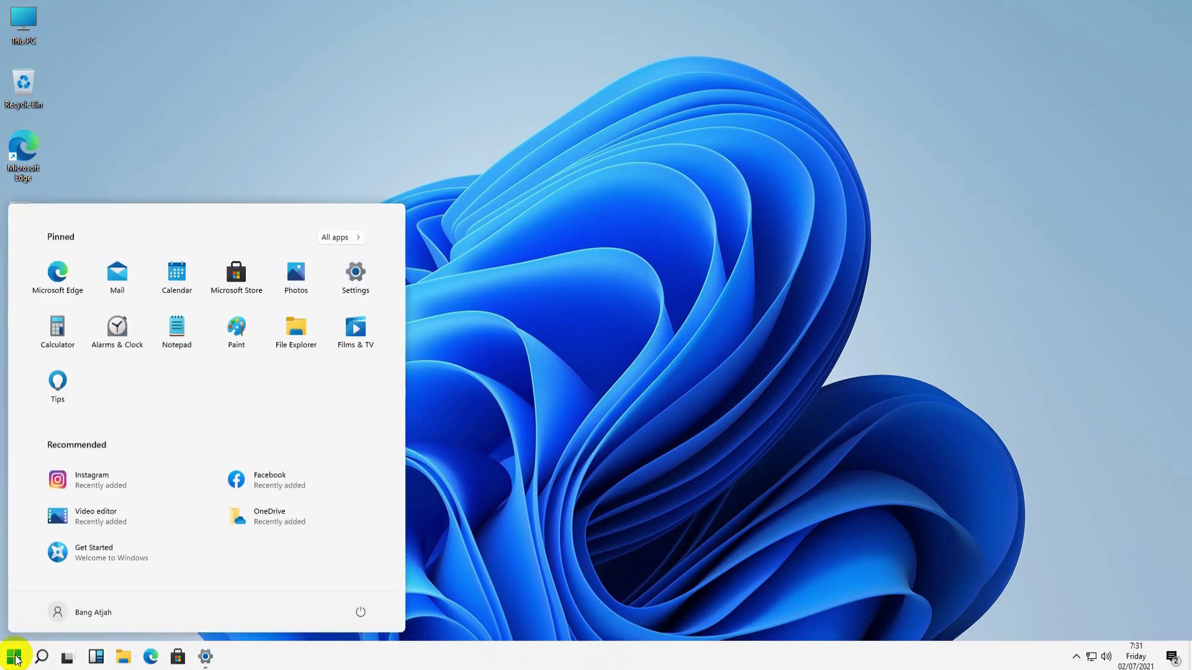
pyautogui.click(16, 658)
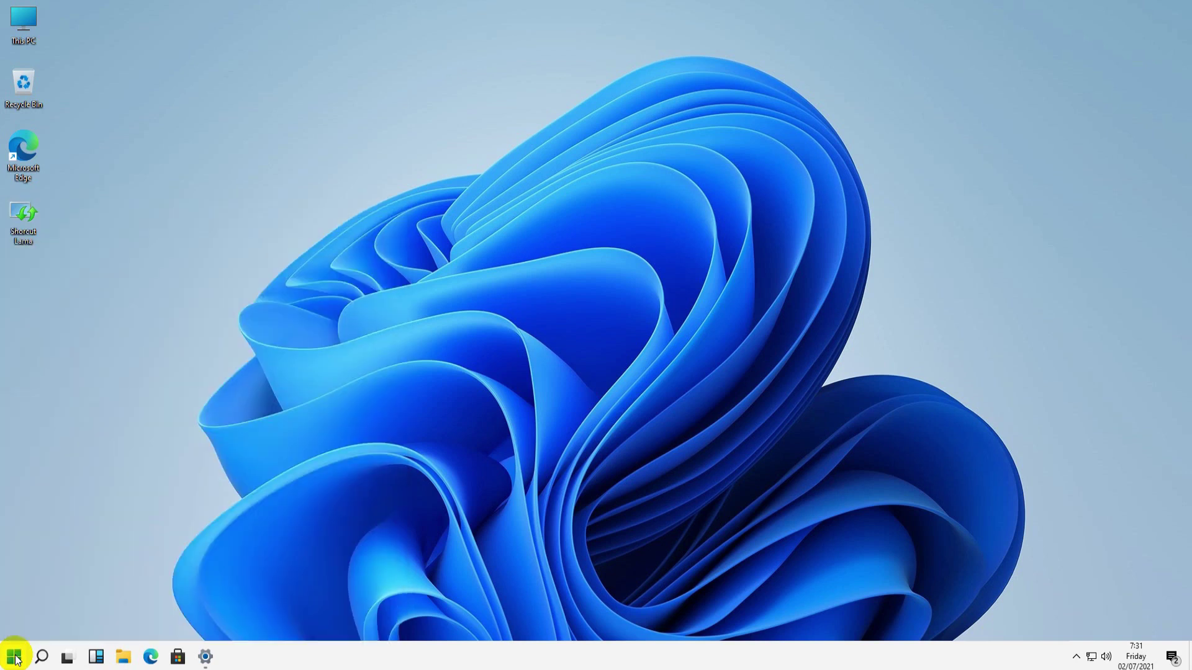
# Restore the Settings window and set the taskbar alignment to Center
pyautogui.click(205, 658)
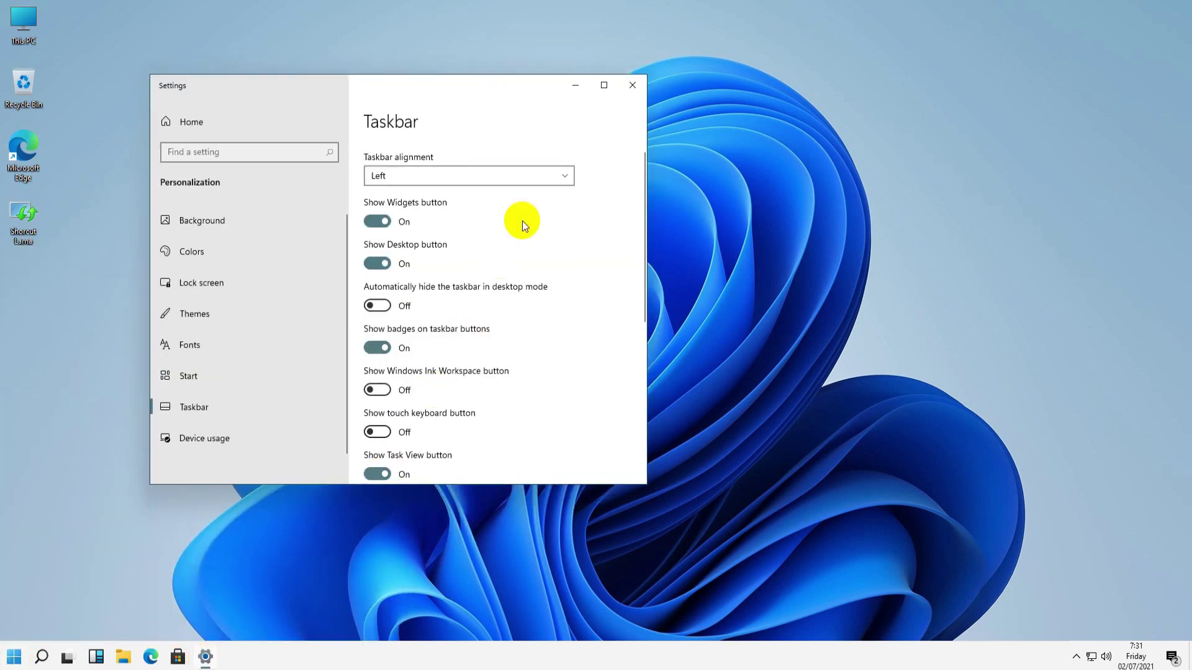
pyautogui.click(563, 175)
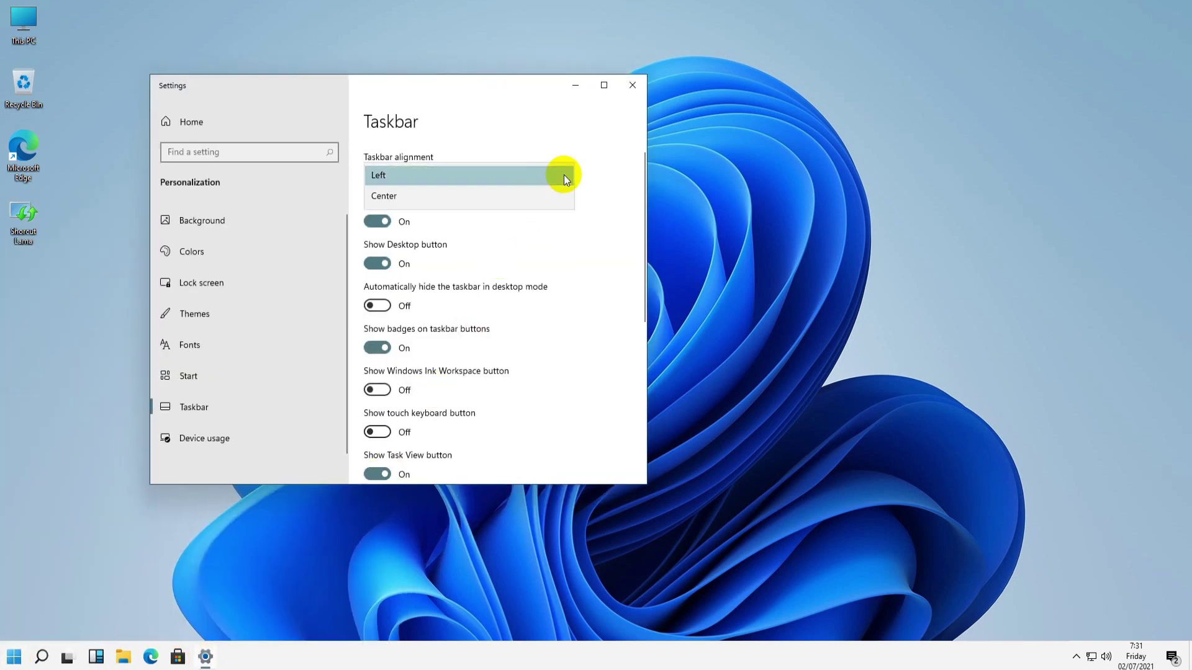
pyautogui.click(493, 196)
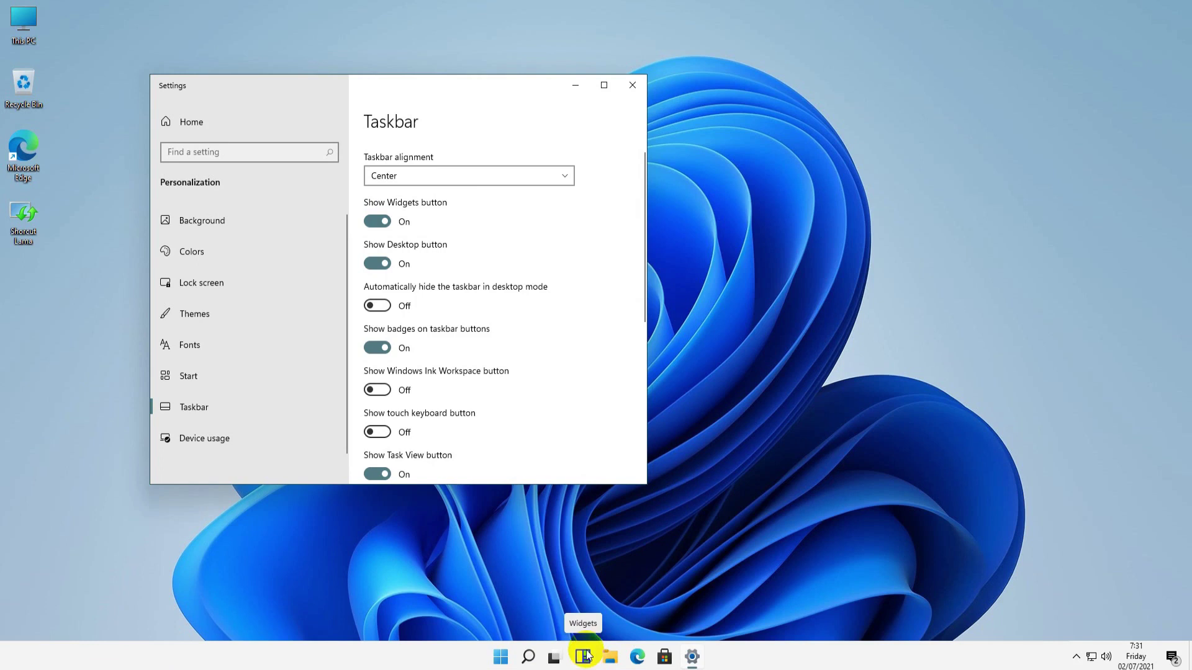
# Turn the Widgets button on the taskbar off and back on
pyautogui.click(375, 223)
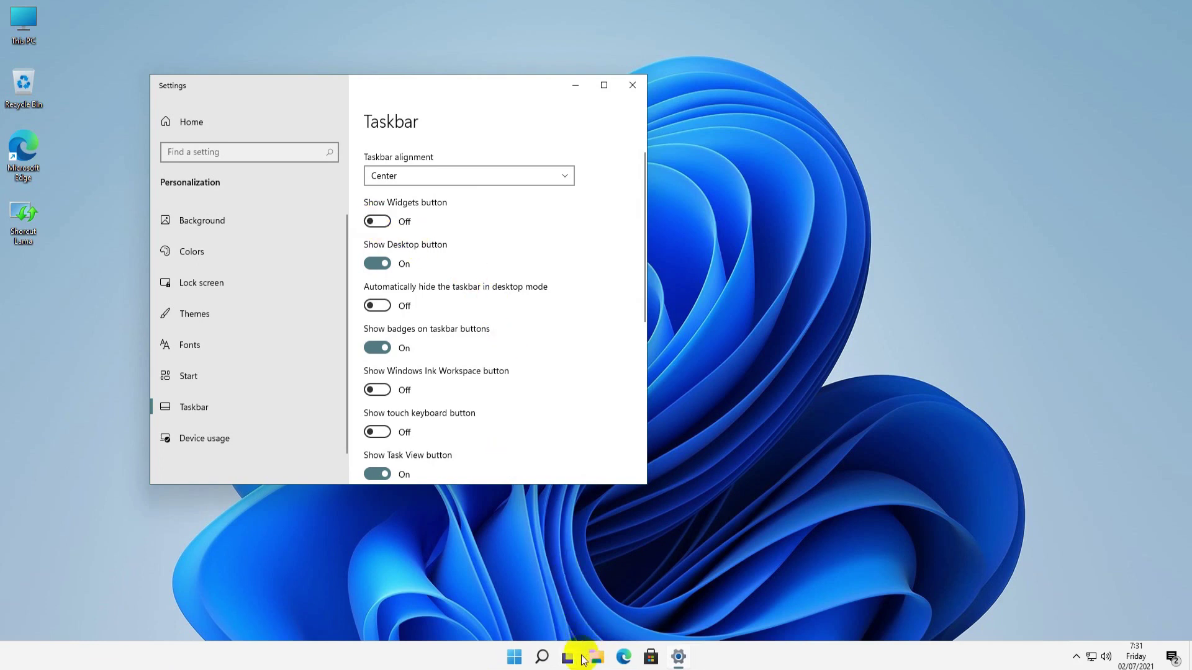
pyautogui.click(384, 222)
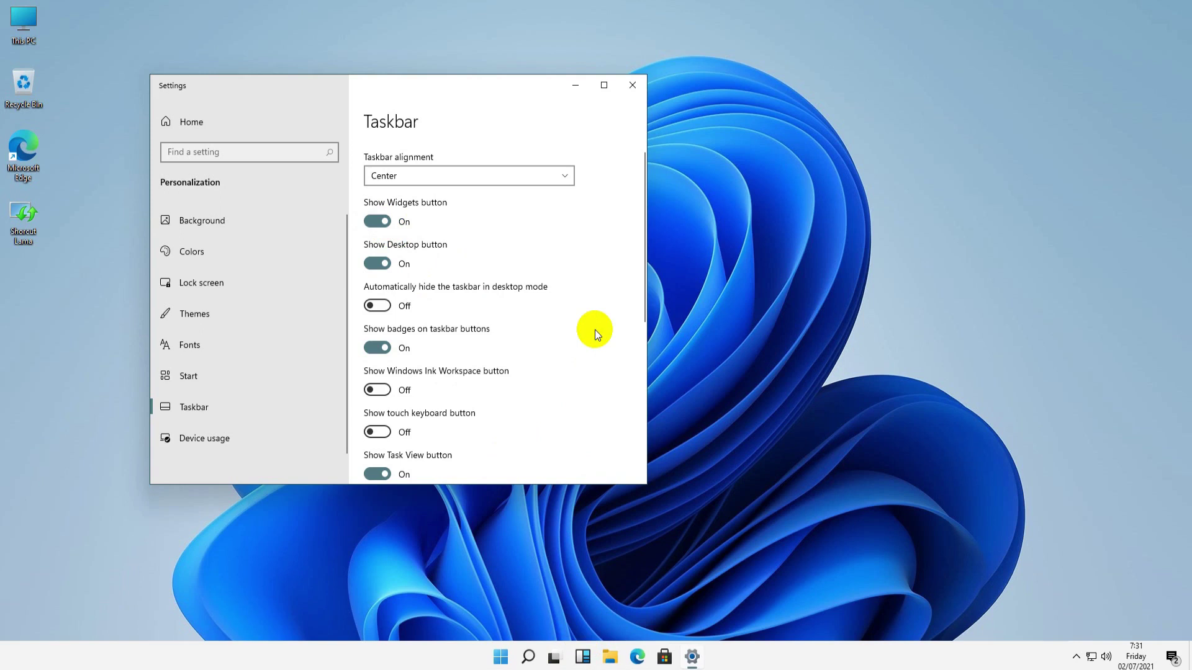
# Turn the Task View button off and back on, and do the same with the search button
pyautogui.moveTo(646, 281); pyautogui.dragTo(643, 344)
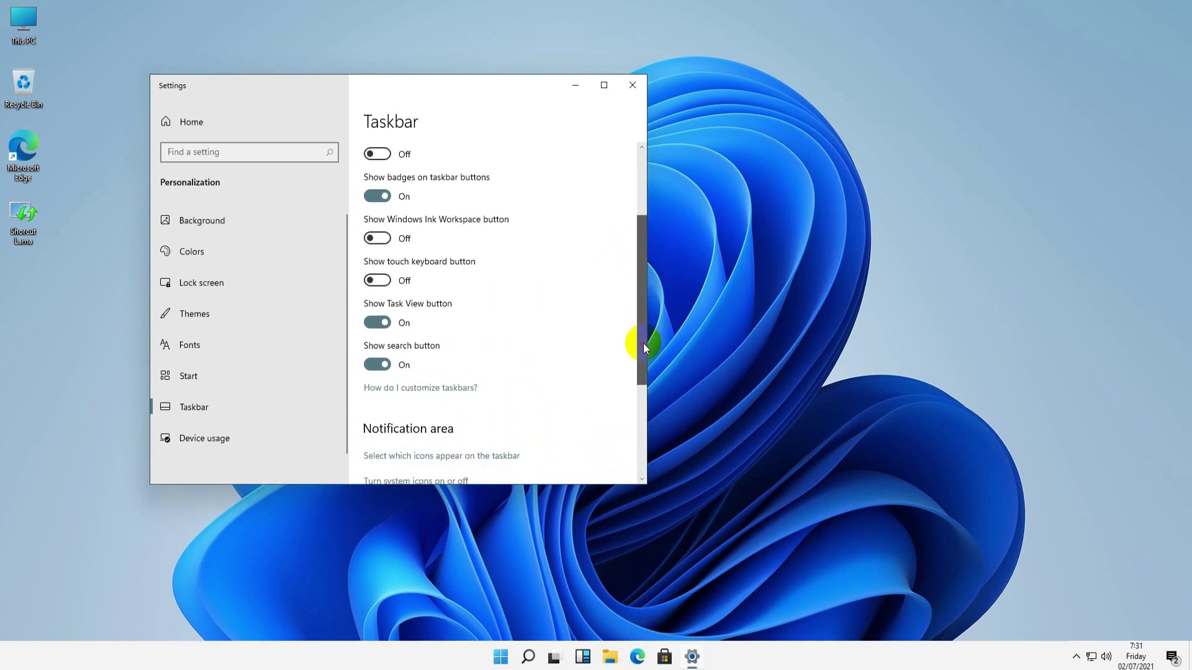
pyautogui.click(554, 659)
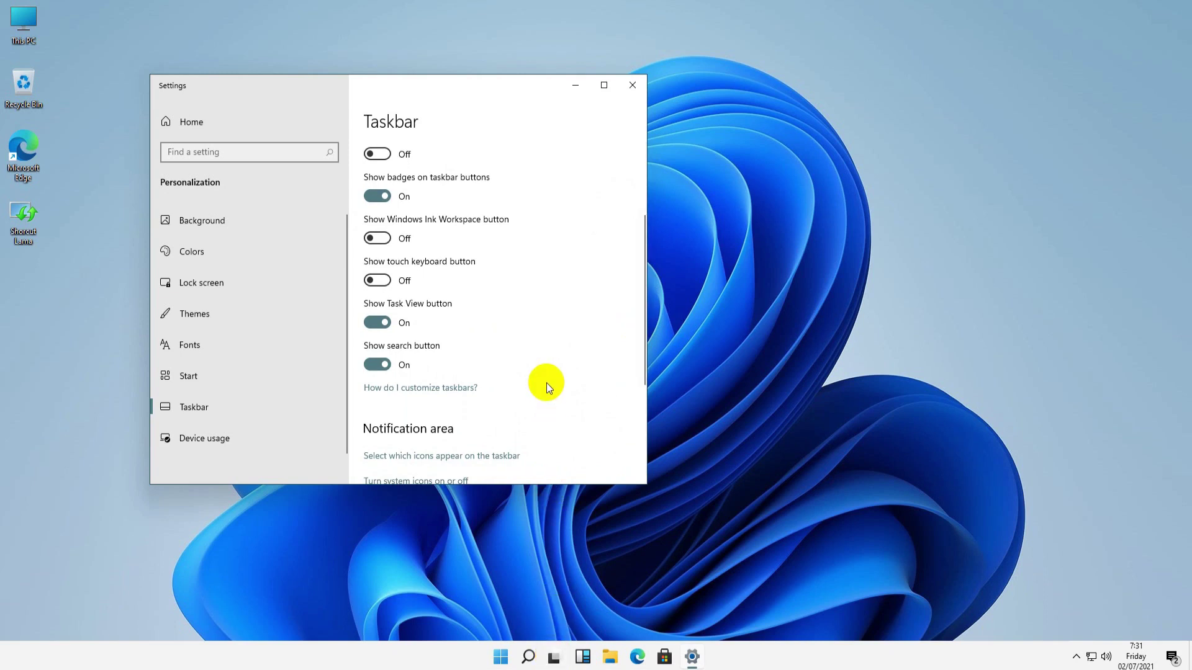
pyautogui.click(376, 324)
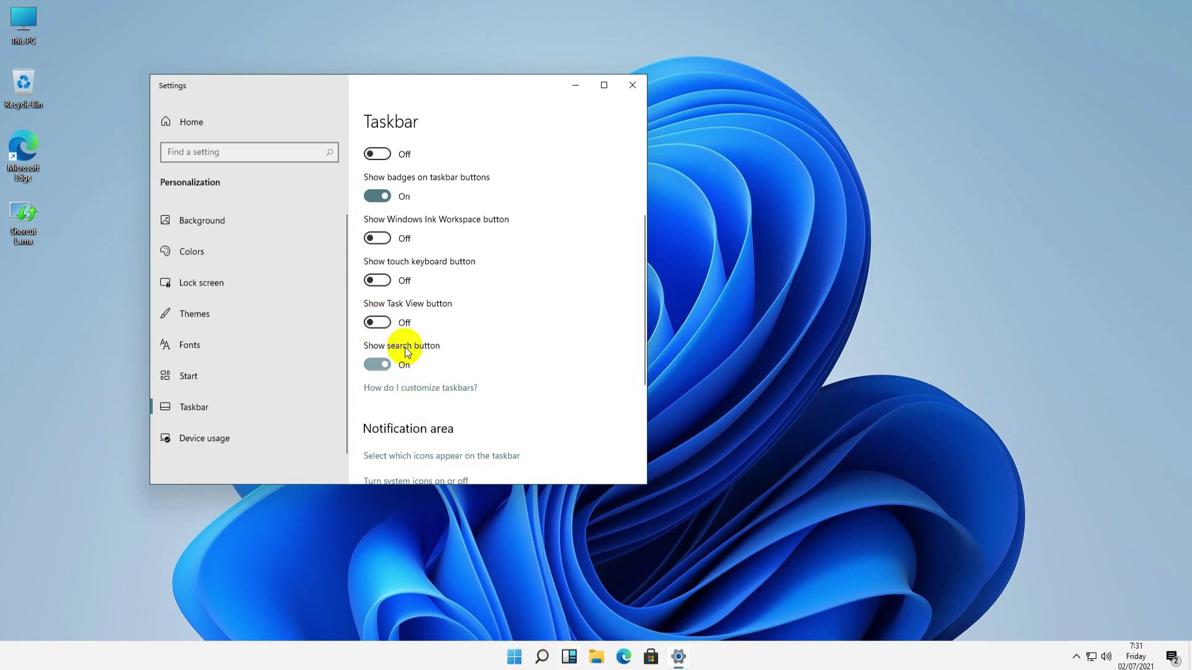
pyautogui.click(386, 324)
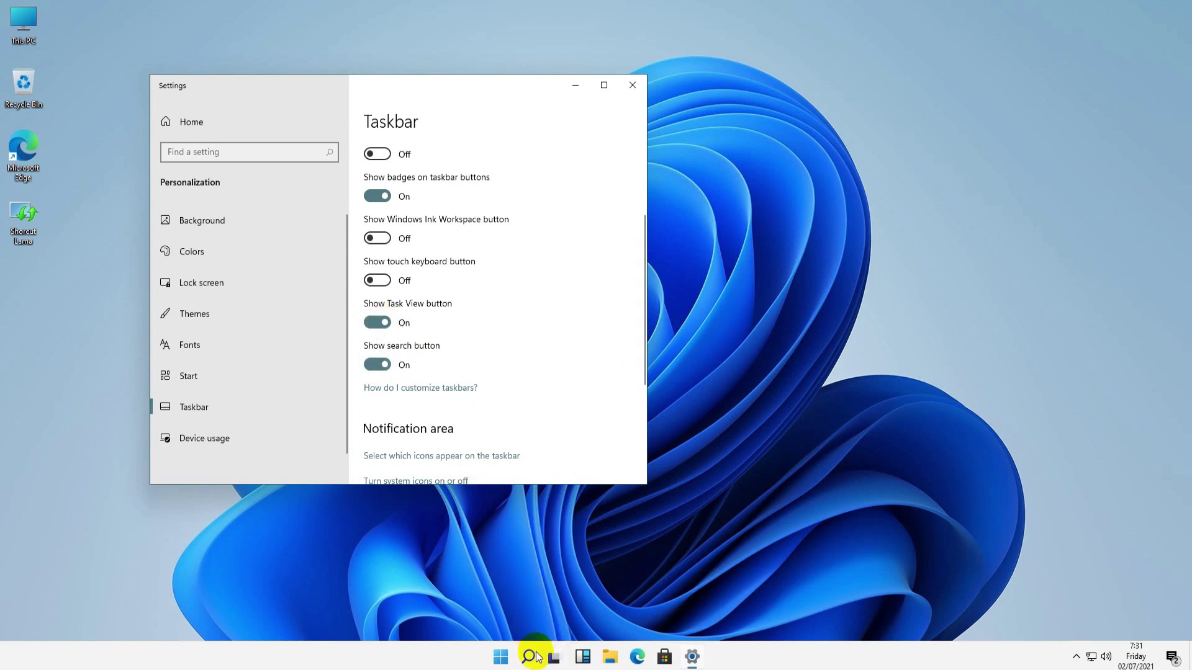
pyautogui.click(373, 369)
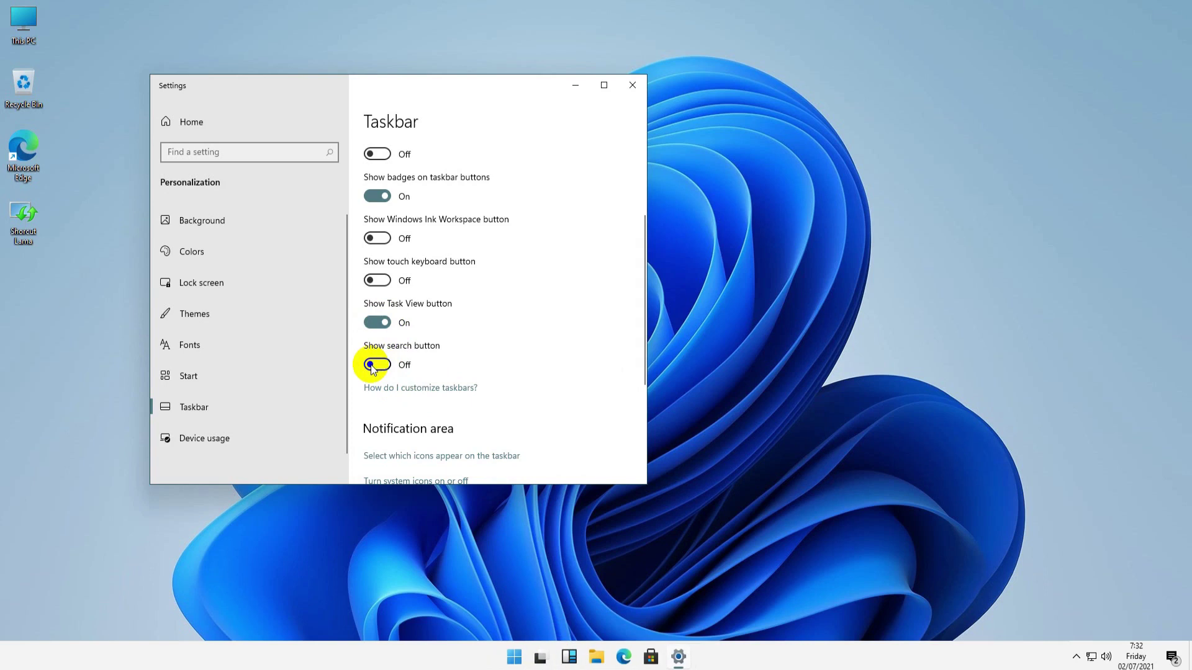
pyautogui.click(381, 366)
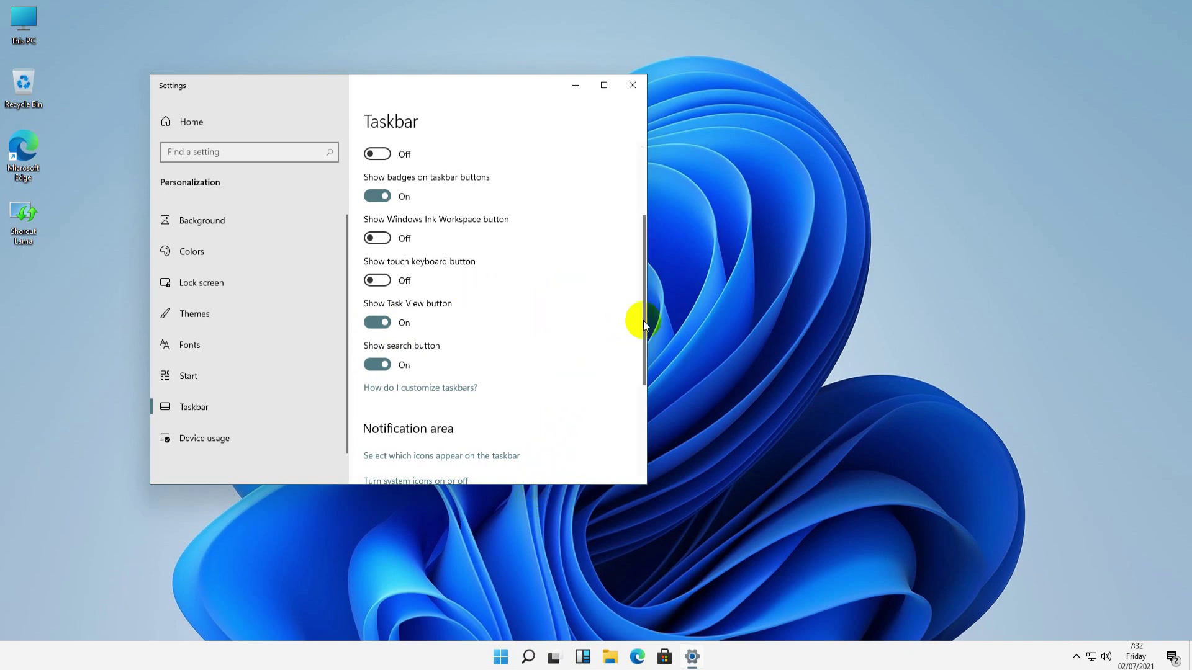
# Turn the touch keyboard button on, switch it off, and turn it on again
pyautogui.scroll(3, 643, 311)
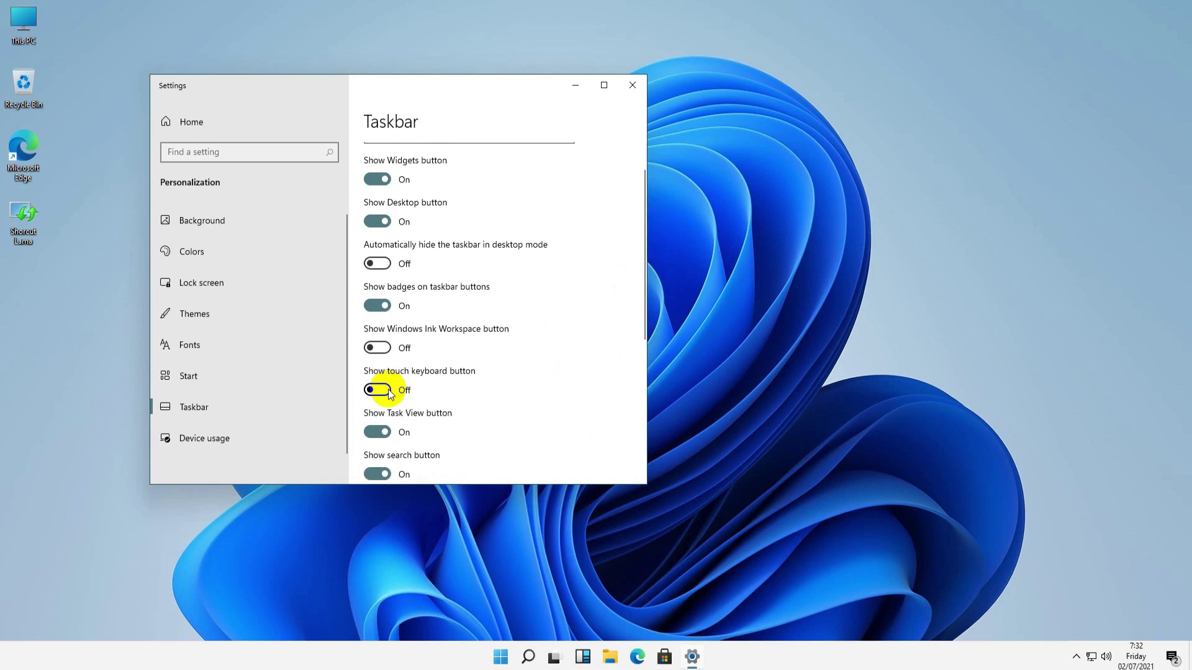
pyautogui.click(379, 390)
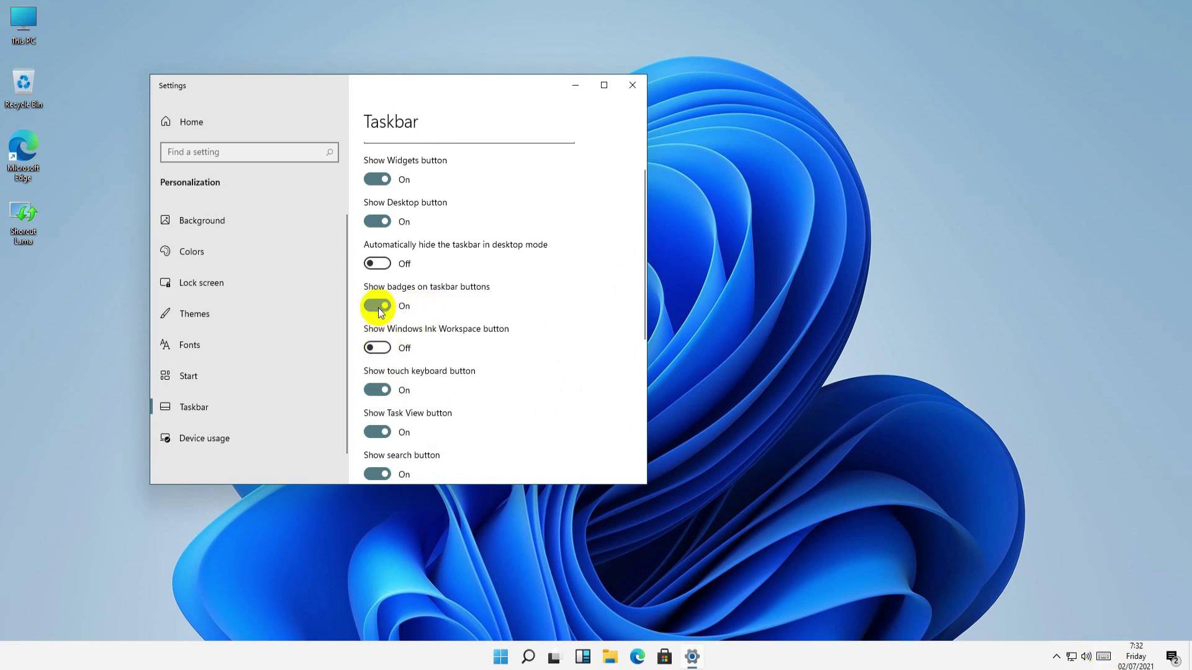
pyautogui.click(384, 393)
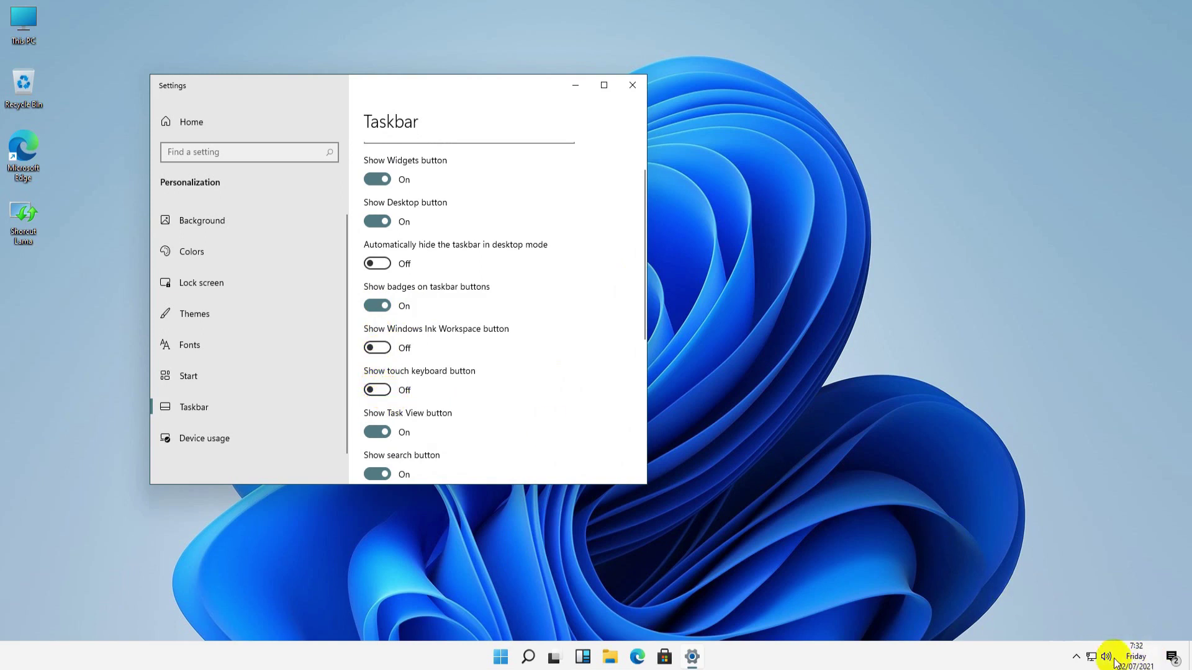
pyautogui.click(380, 390)
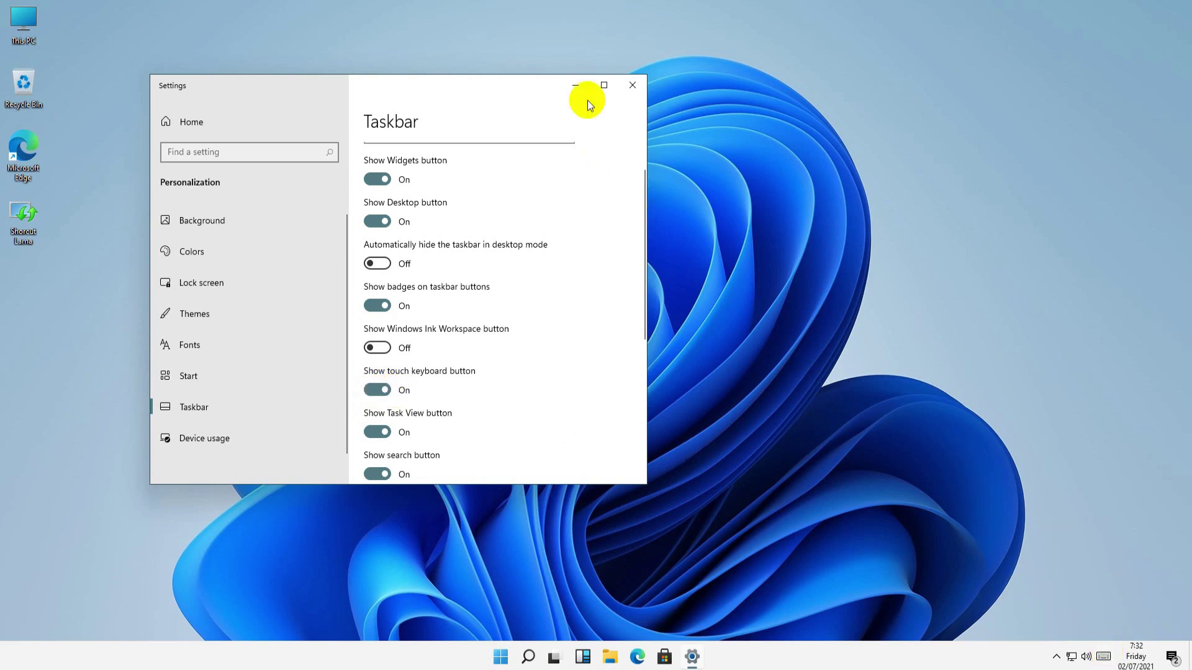
# Minimize the Settings window and bring up the touch keyboard
pyautogui.click(576, 87)
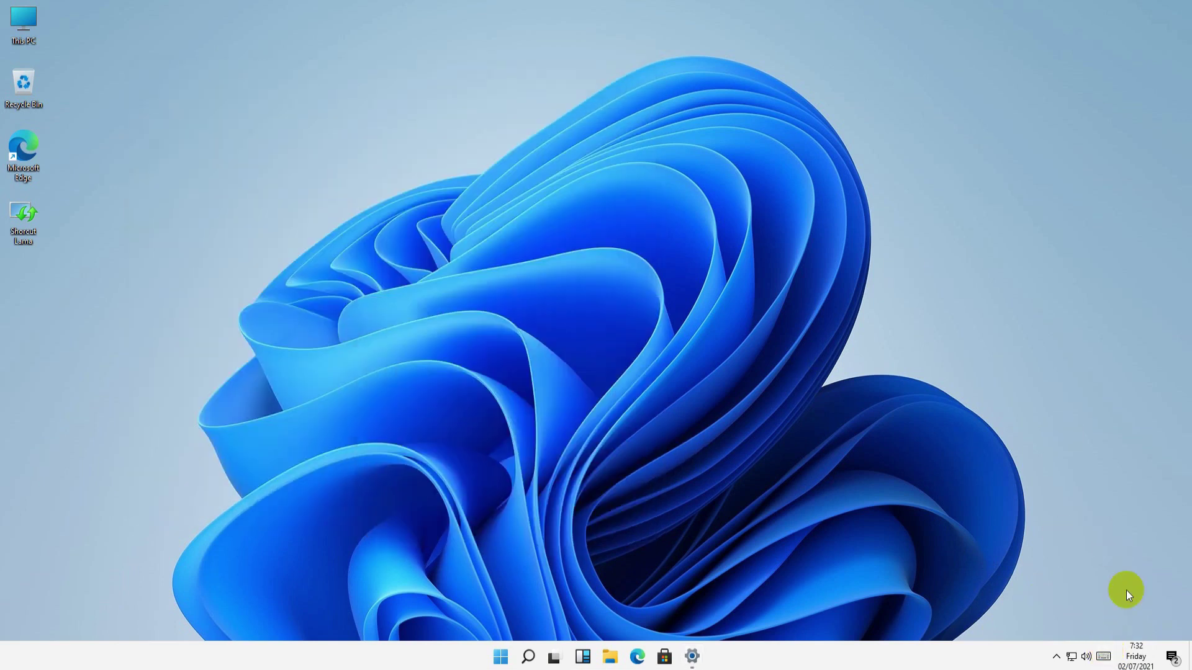
pyautogui.click(1103, 657)
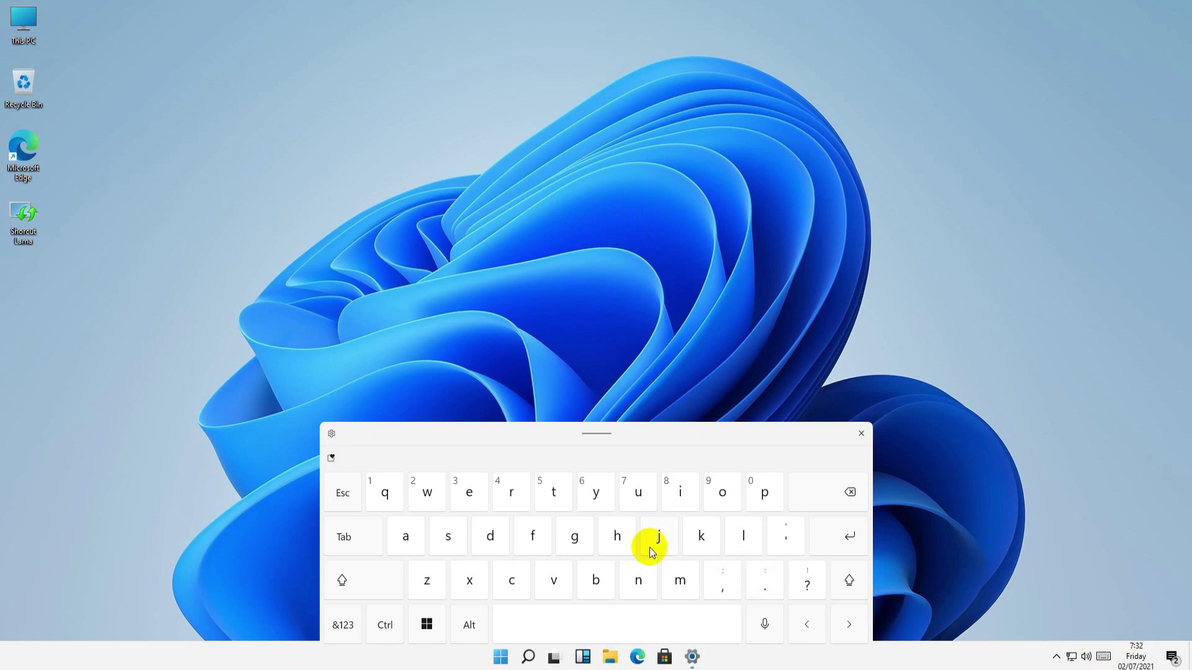
# Find Notepad in the full list of installed apps and open it
pyautogui.click(501, 658)
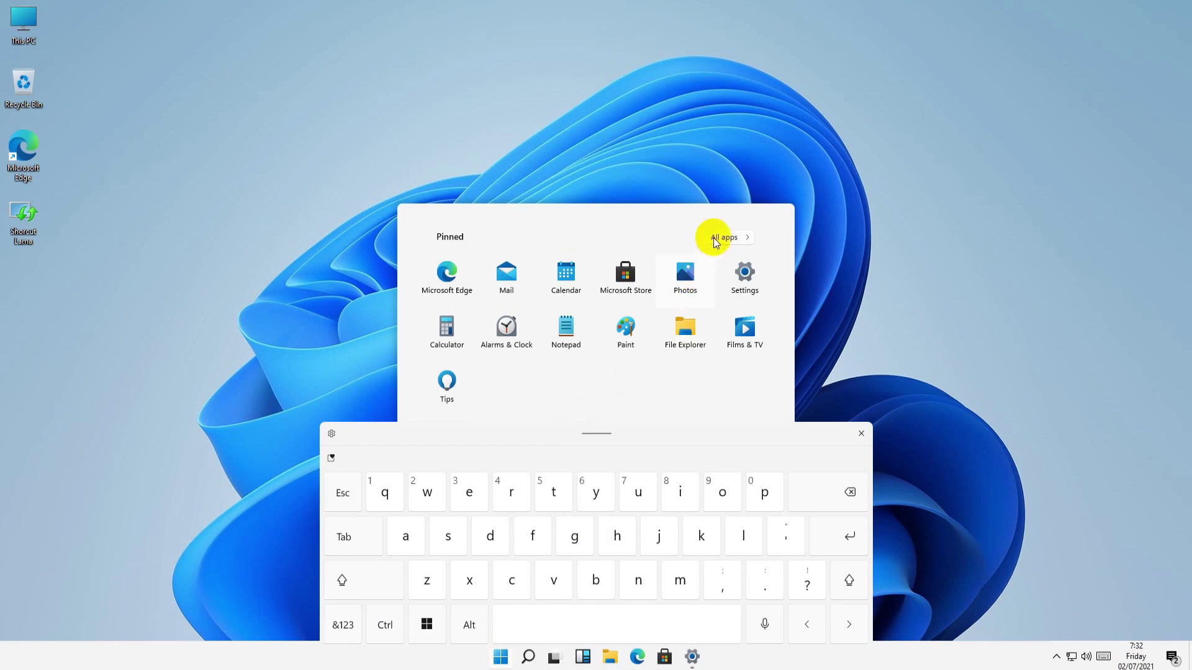
pyautogui.click(732, 238)
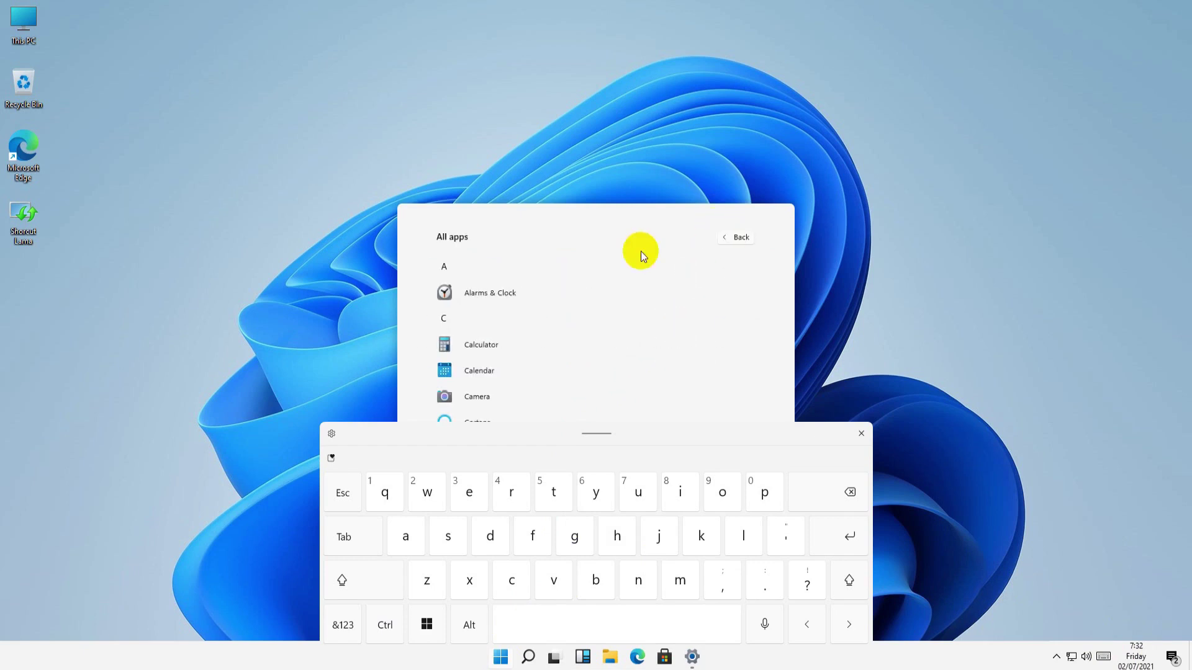
pyautogui.scroll(-5, 608, 304)
pyautogui.scroll(-5, 608, 304)
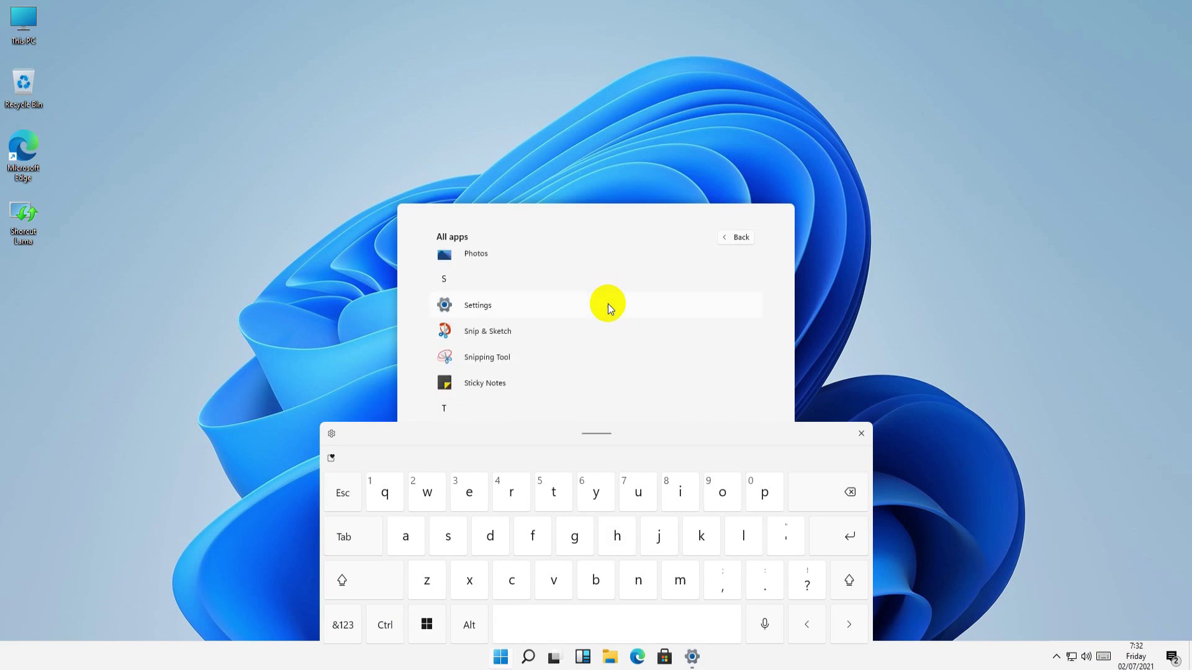
pyautogui.scroll(-5, 609, 303)
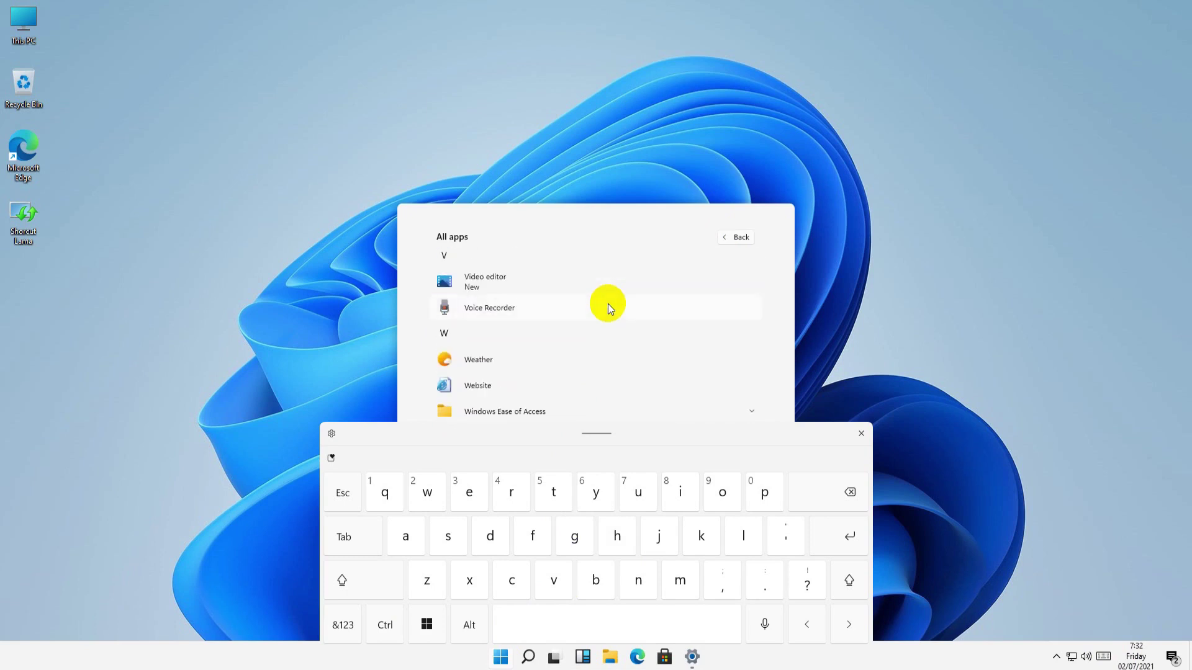
pyautogui.scroll(-3, 608, 303)
pyautogui.scroll(5, 608, 303)
pyautogui.scroll(3, 609, 303)
pyautogui.scroll(3, 609, 304)
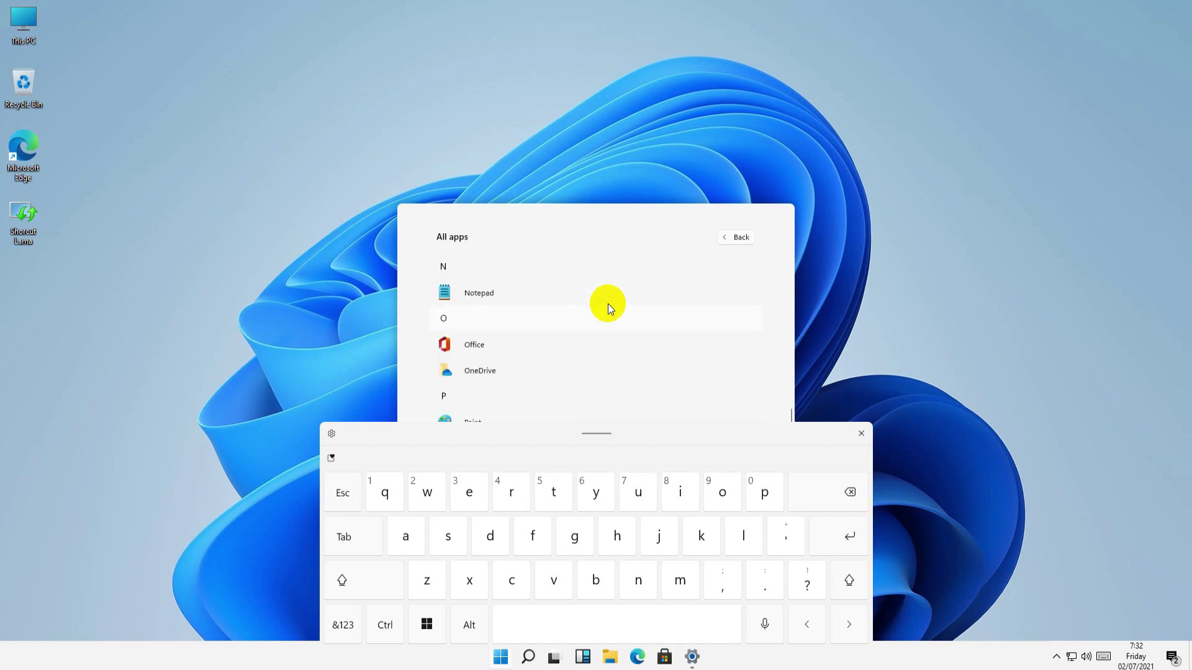
pyautogui.click(549, 292)
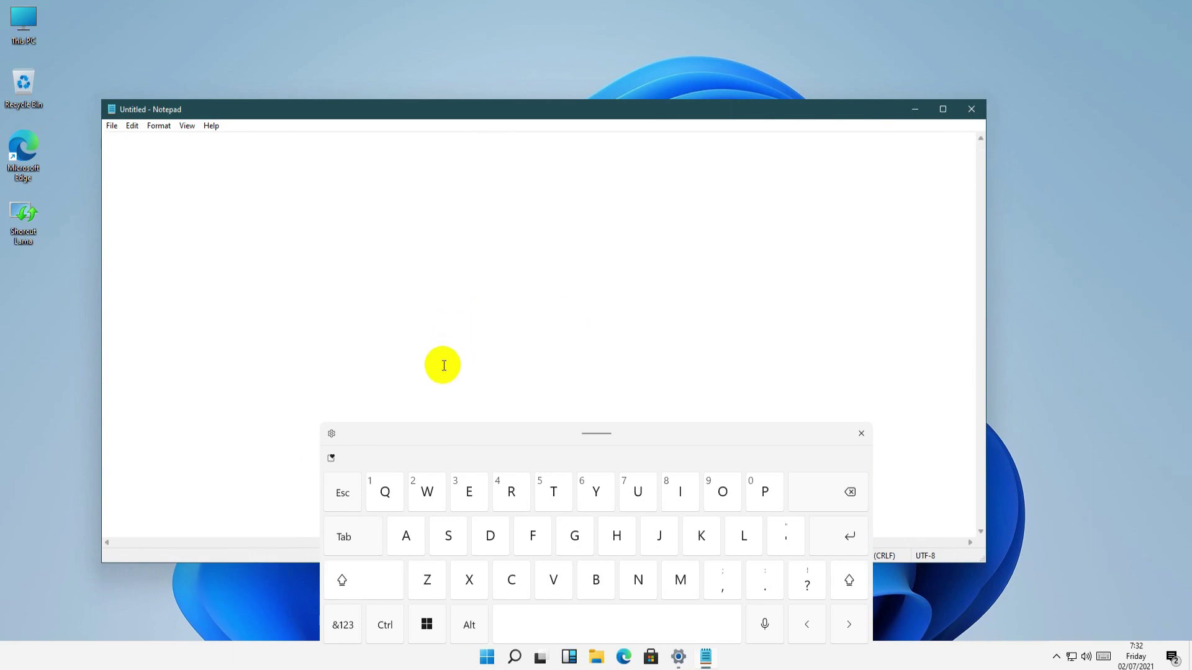
# Enter the text "Qabur" in the blank Notepad document using the touch keyboard
pyautogui.click(384, 497)
pyautogui.click(405, 540)
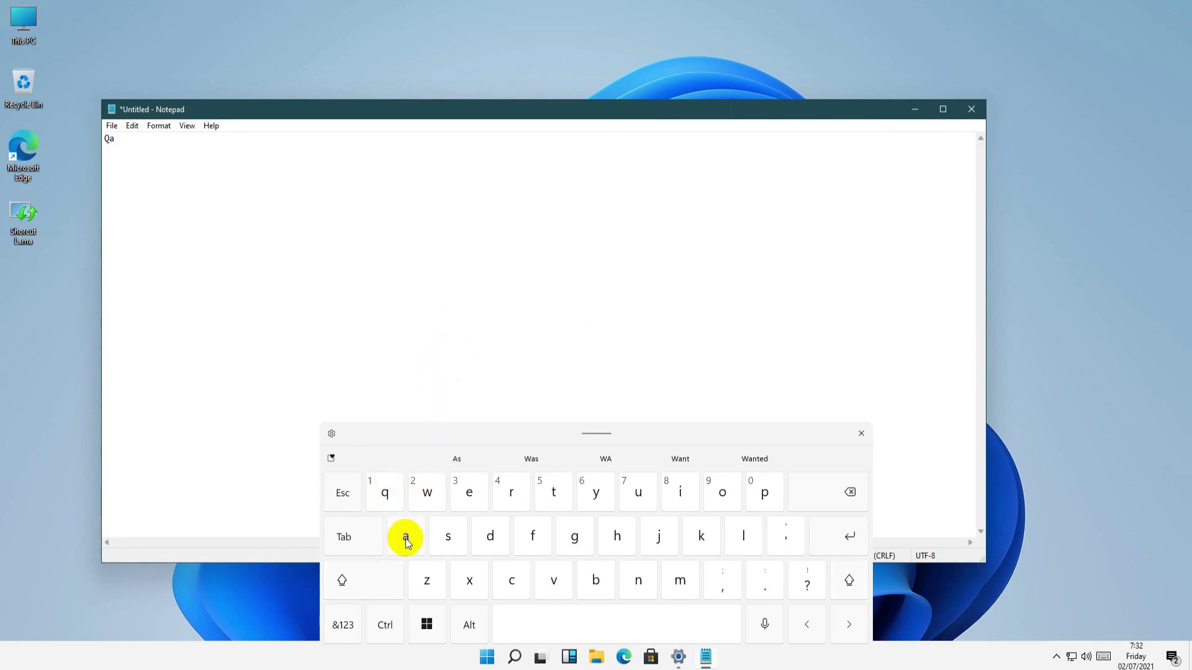
pyautogui.click(605, 576)
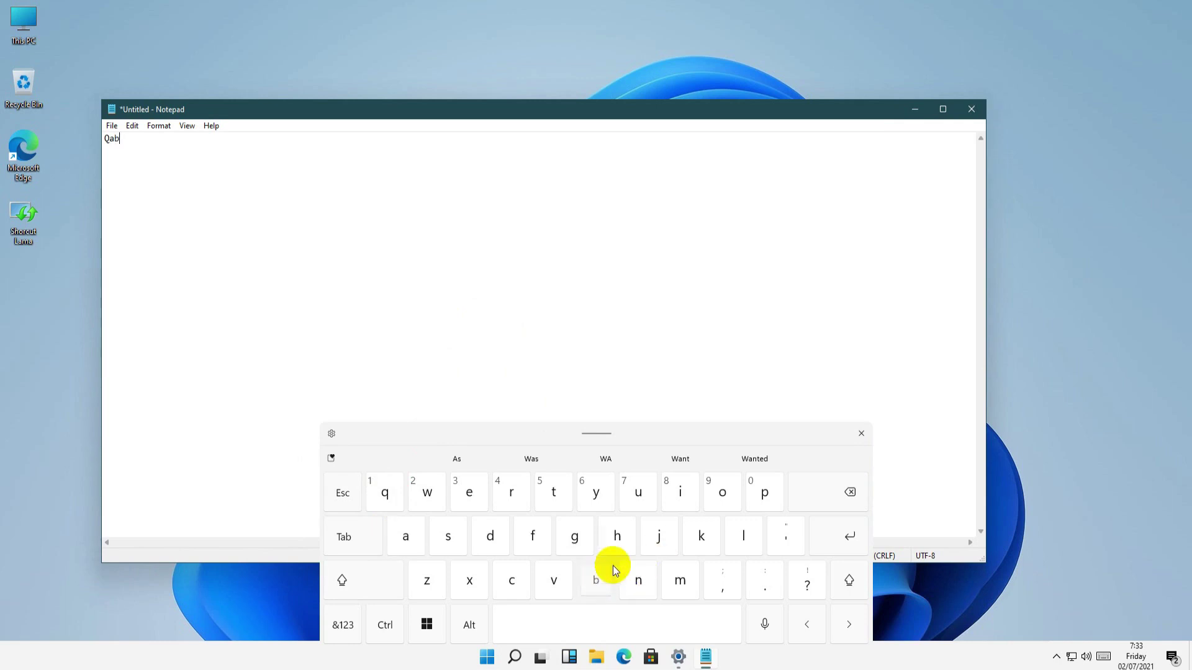
pyautogui.click(639, 497)
pyautogui.click(525, 501)
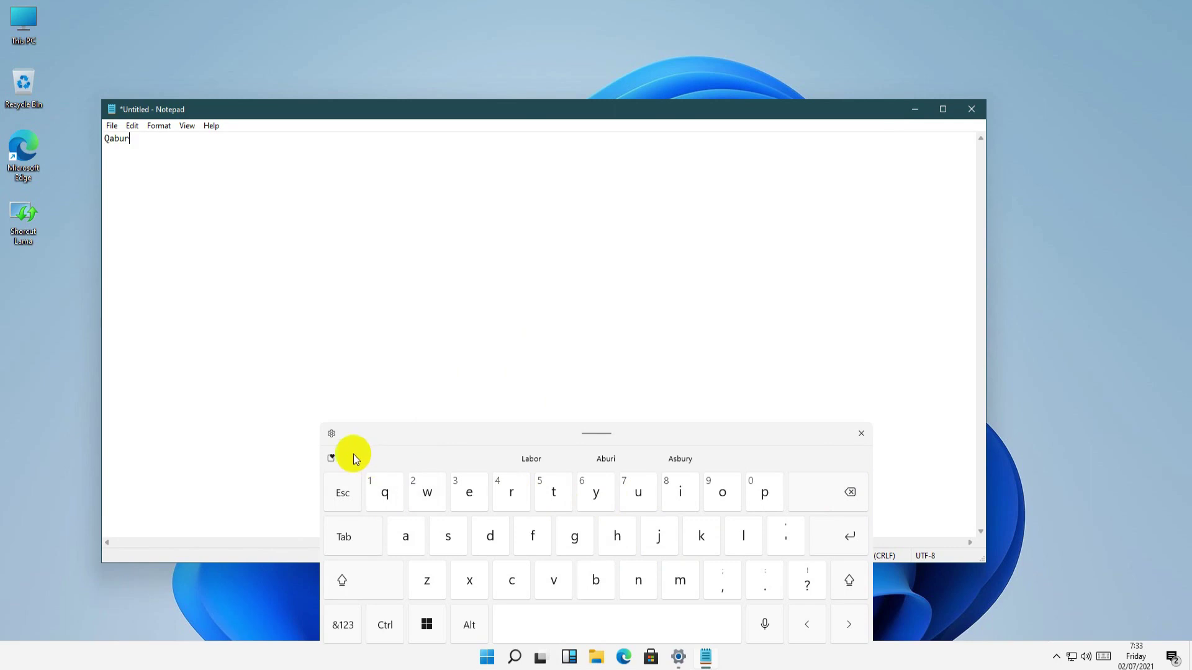
# Switch the touch keyboard layout to Traditional, and change it to Split
pyautogui.click(332, 434)
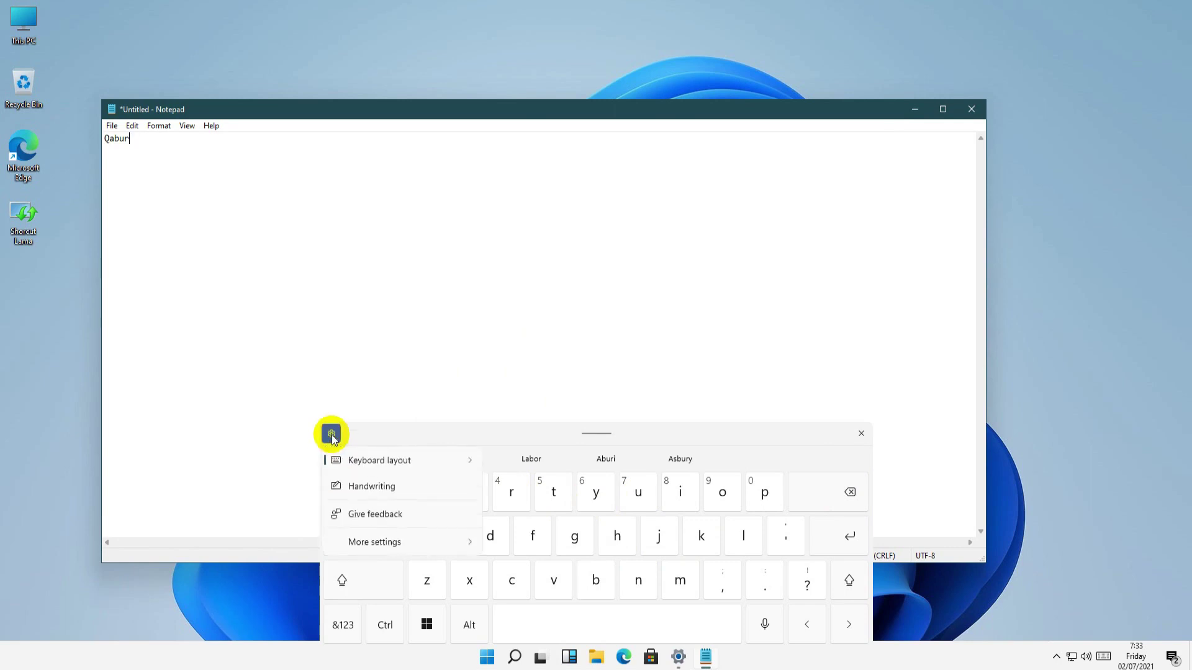
pyautogui.moveTo(468, 467)
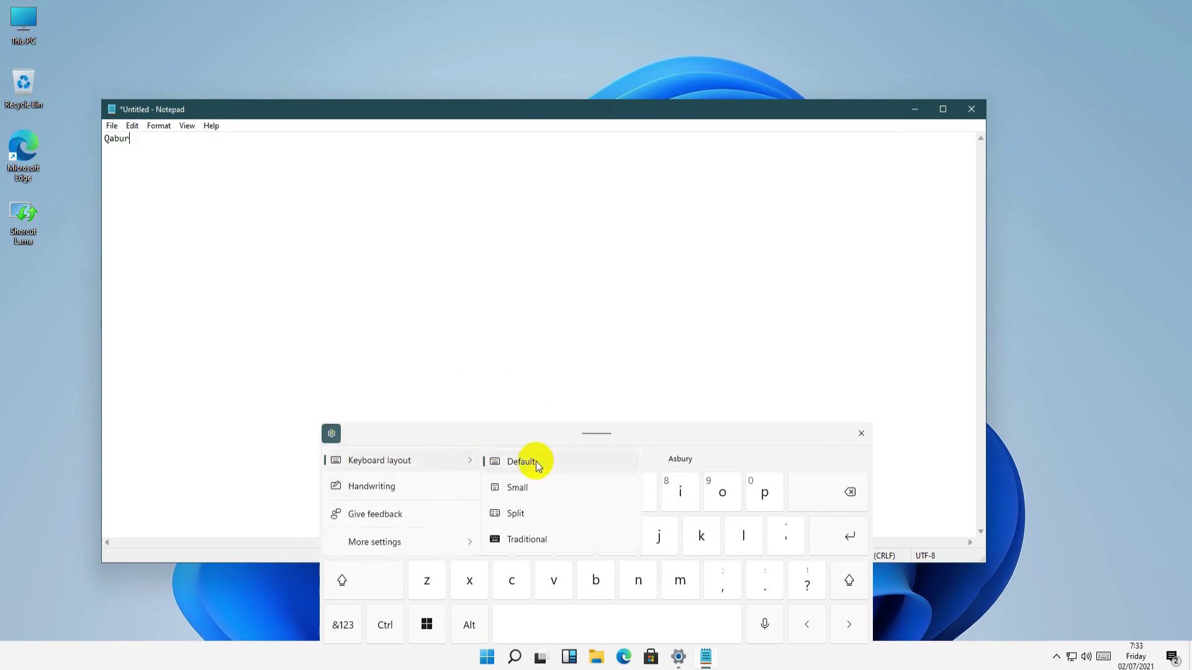
pyautogui.click(530, 540)
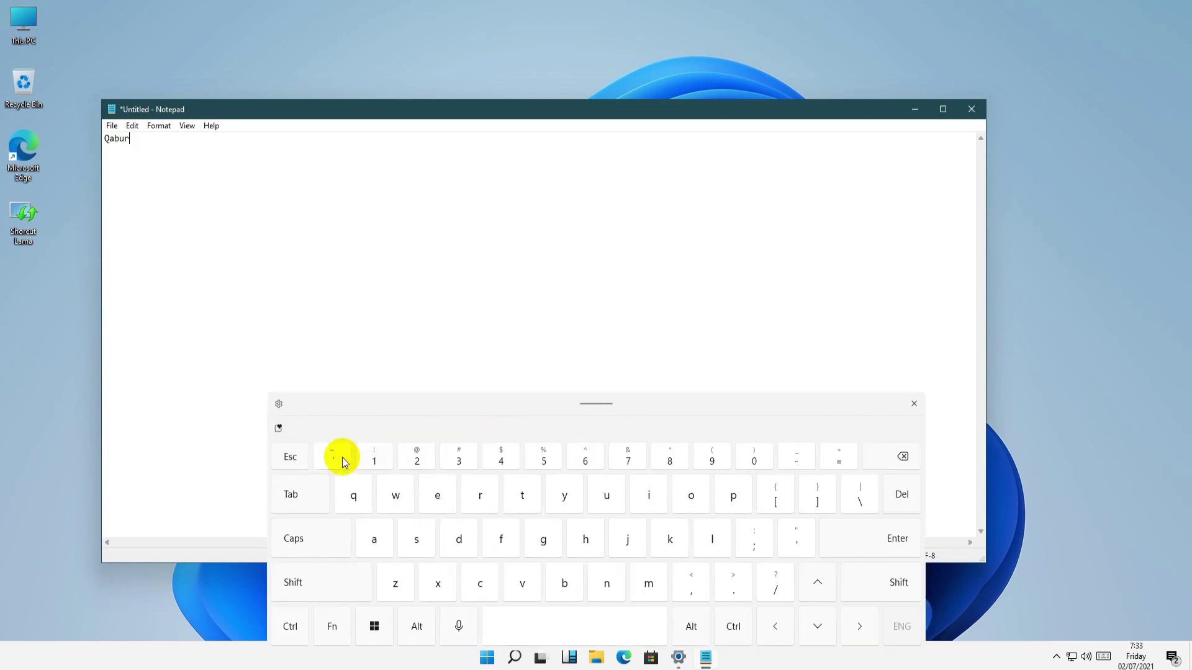
pyautogui.click(279, 404)
pyautogui.moveTo(364, 433)
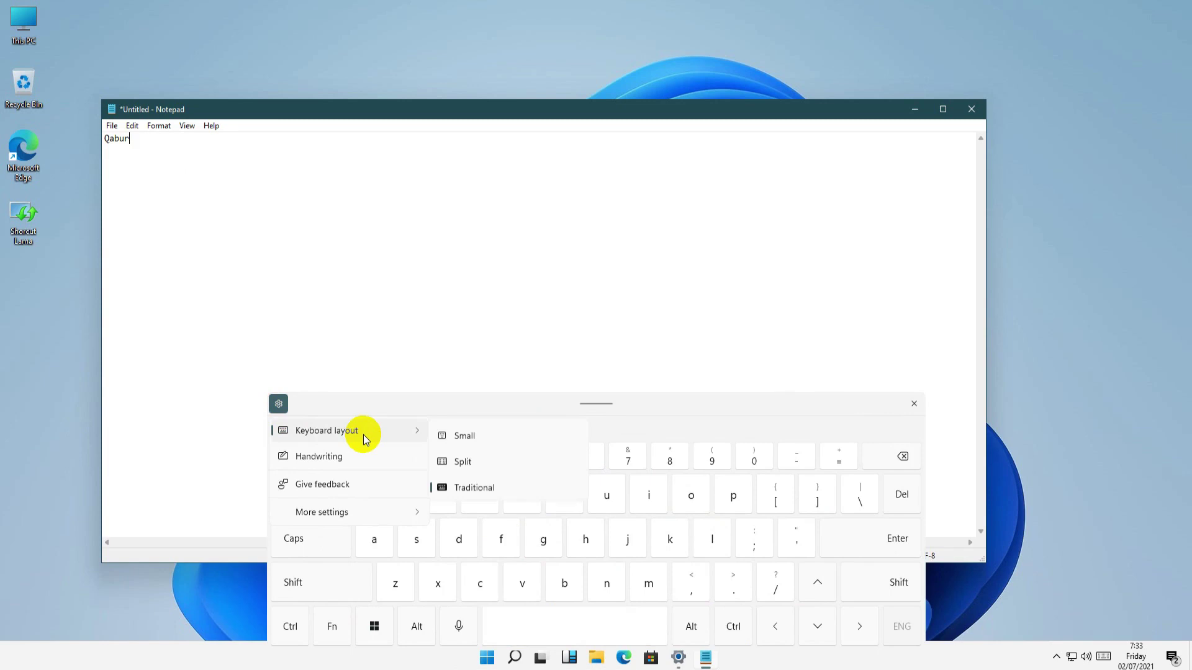
pyautogui.click(464, 483)
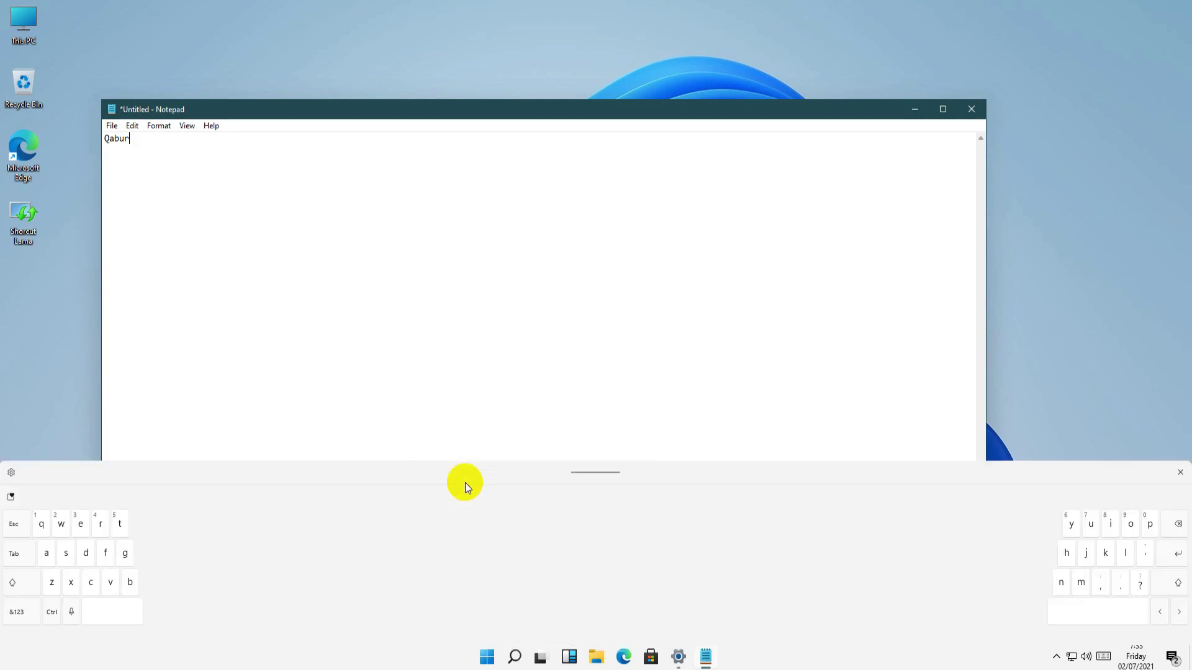
# Change the touch keyboard layout to Small, and return it to Default
pyautogui.click(12, 475)
pyautogui.moveTo(133, 504)
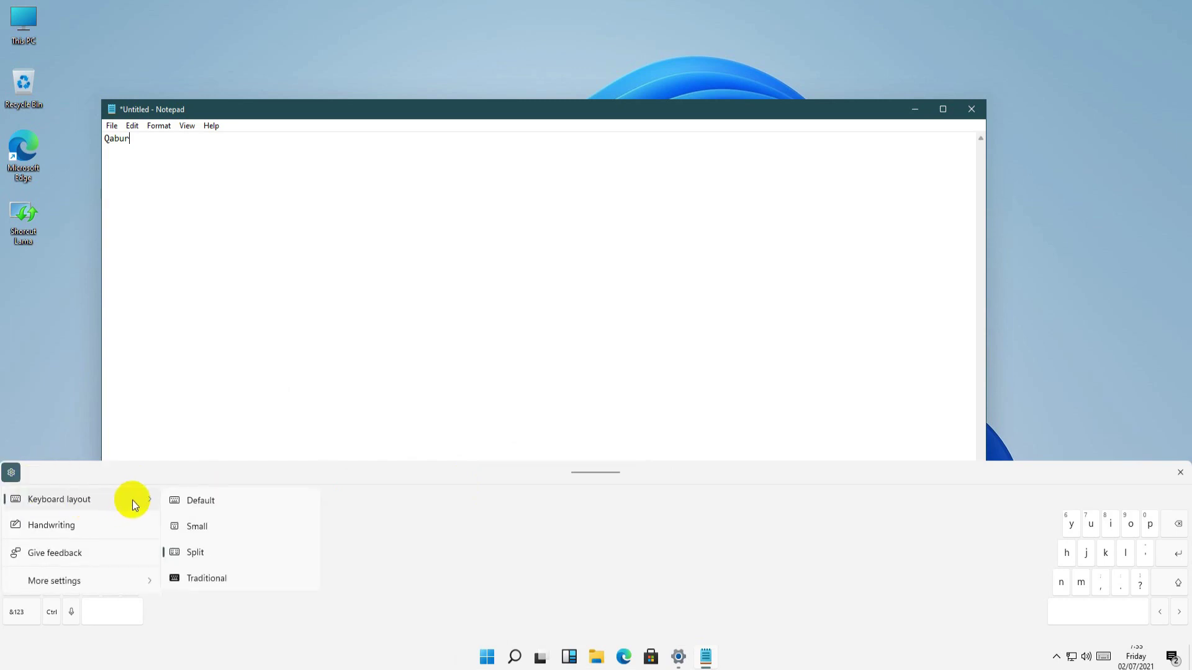
pyautogui.click(196, 527)
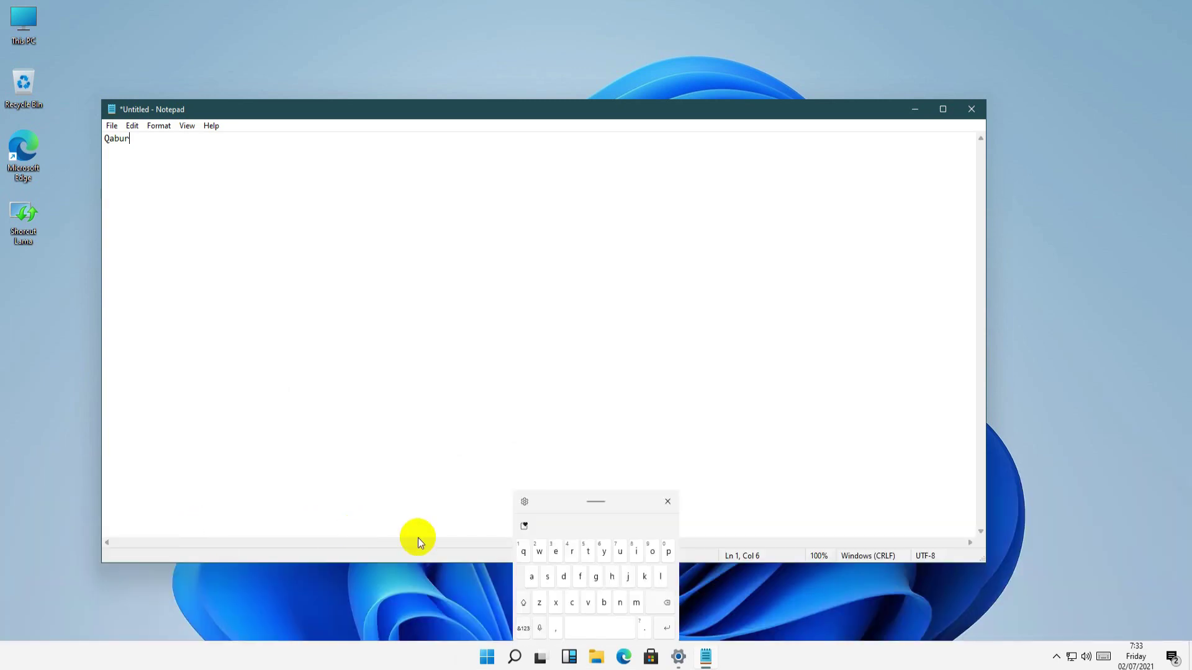
pyautogui.click(526, 504)
pyautogui.moveTo(636, 529)
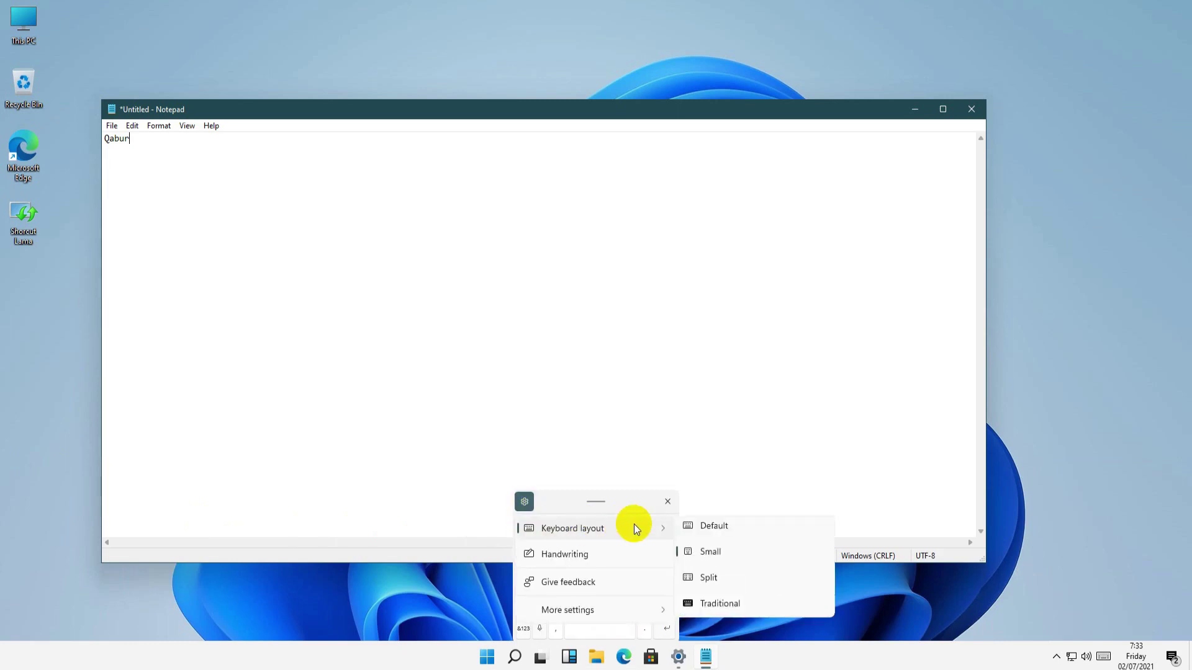
pyautogui.click(714, 532)
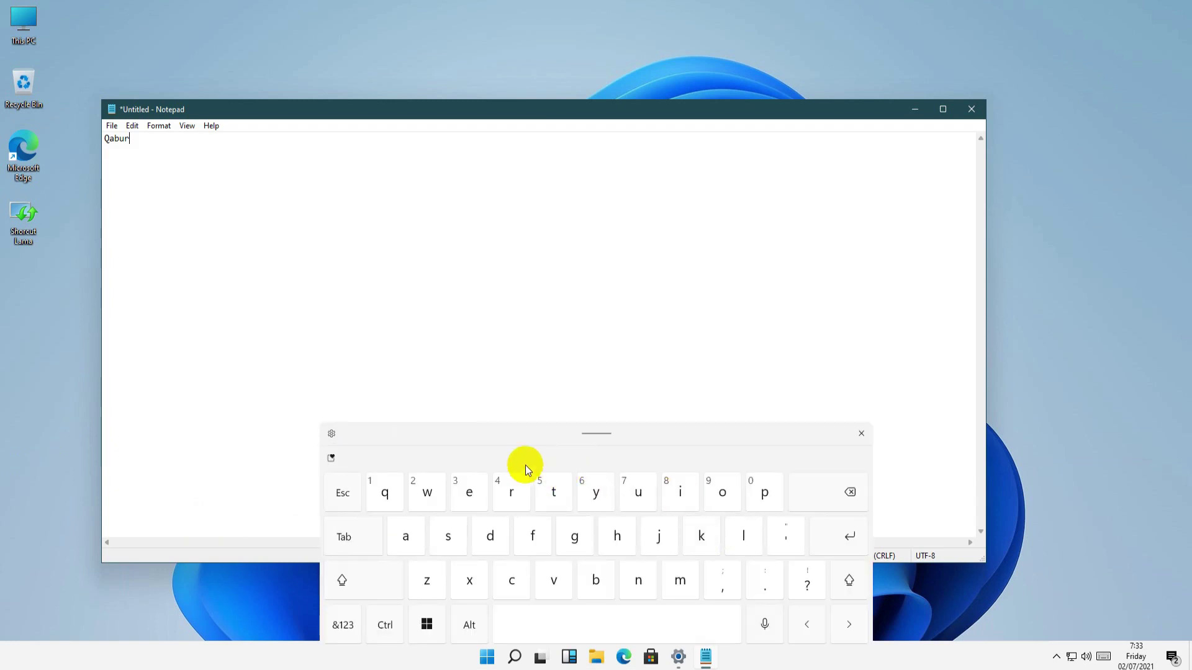
# Insert the heart-eyes and raised-hands emojis after the Notepad text using the touch keyboard, and close the keyboard
pyautogui.click(331, 460)
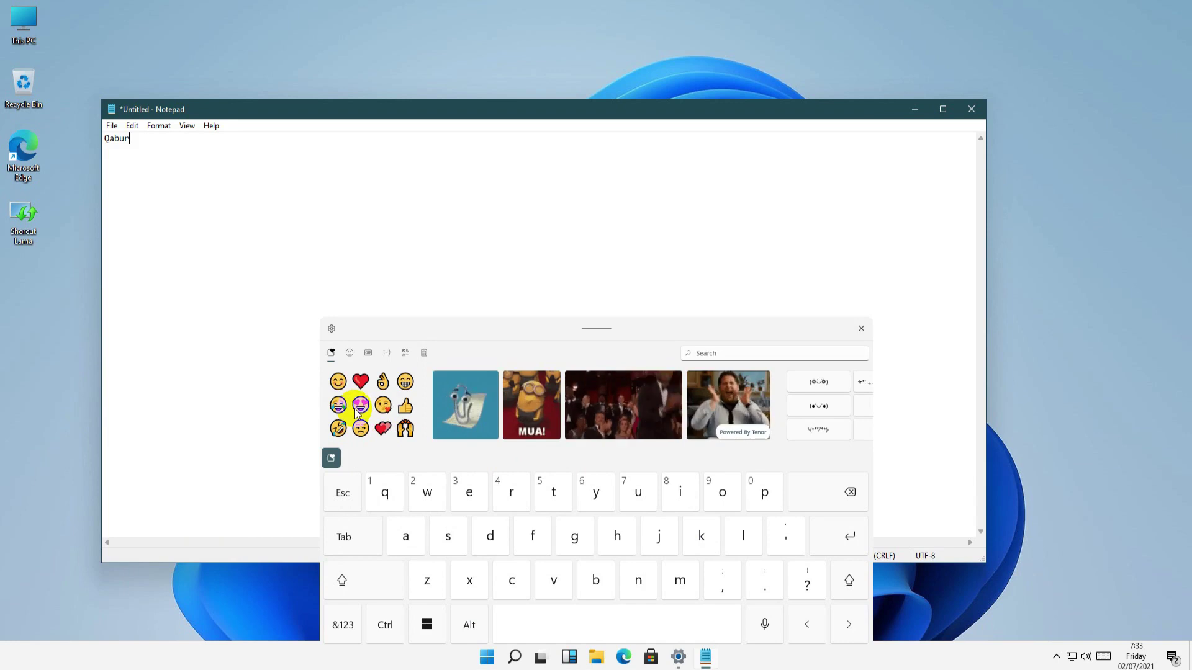
pyautogui.click(360, 406)
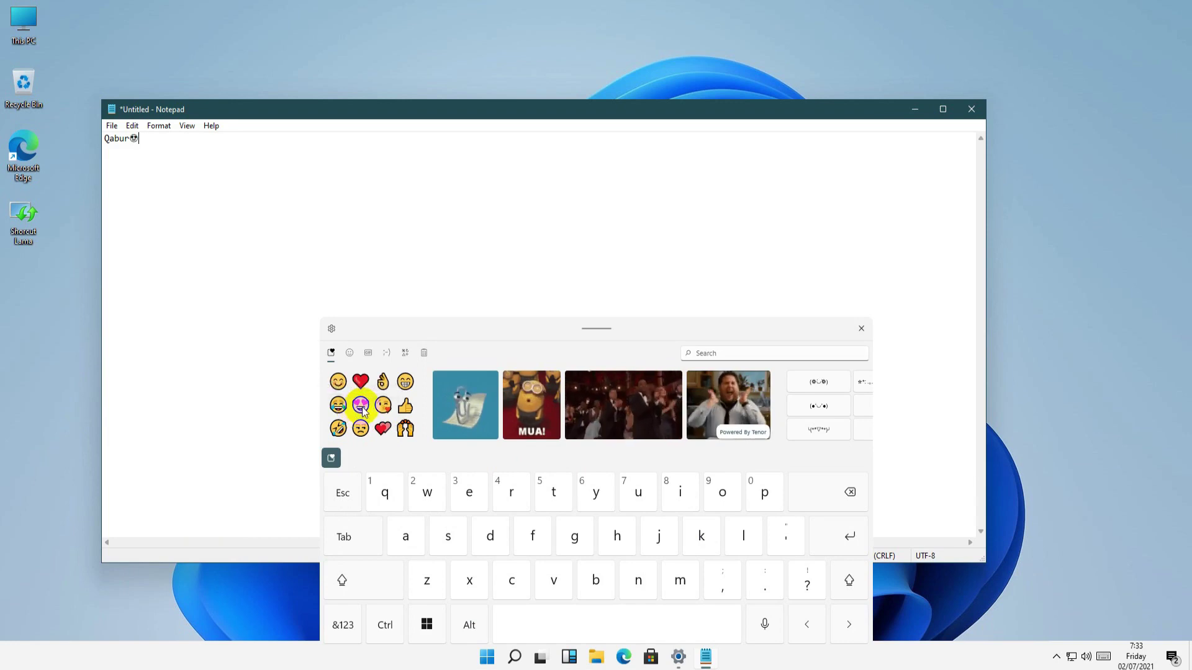
pyautogui.click(405, 428)
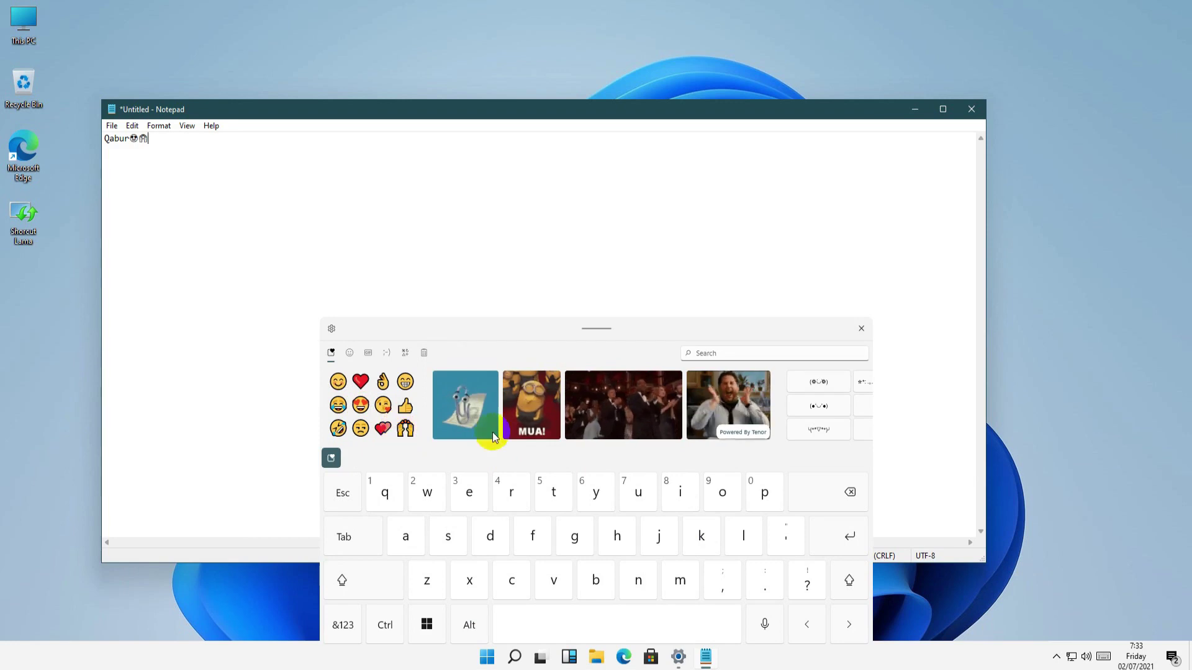
pyautogui.click(861, 329)
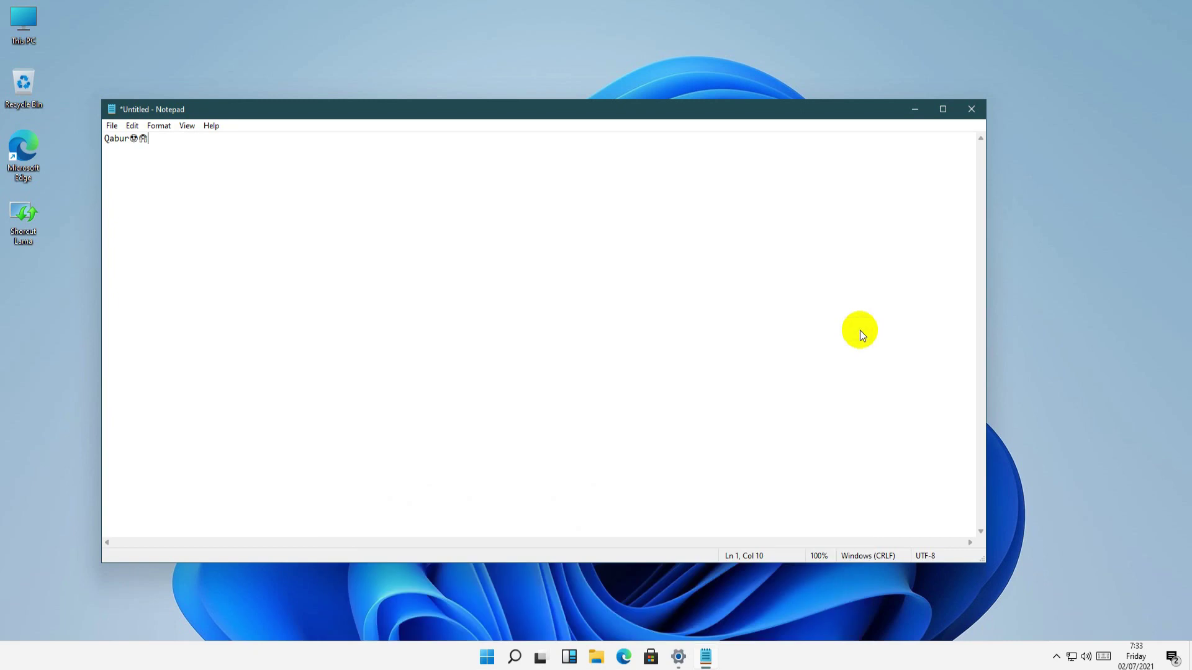
# Close Notepad without saving the document and bring back the Taskbar settings window
pyautogui.click(973, 109)
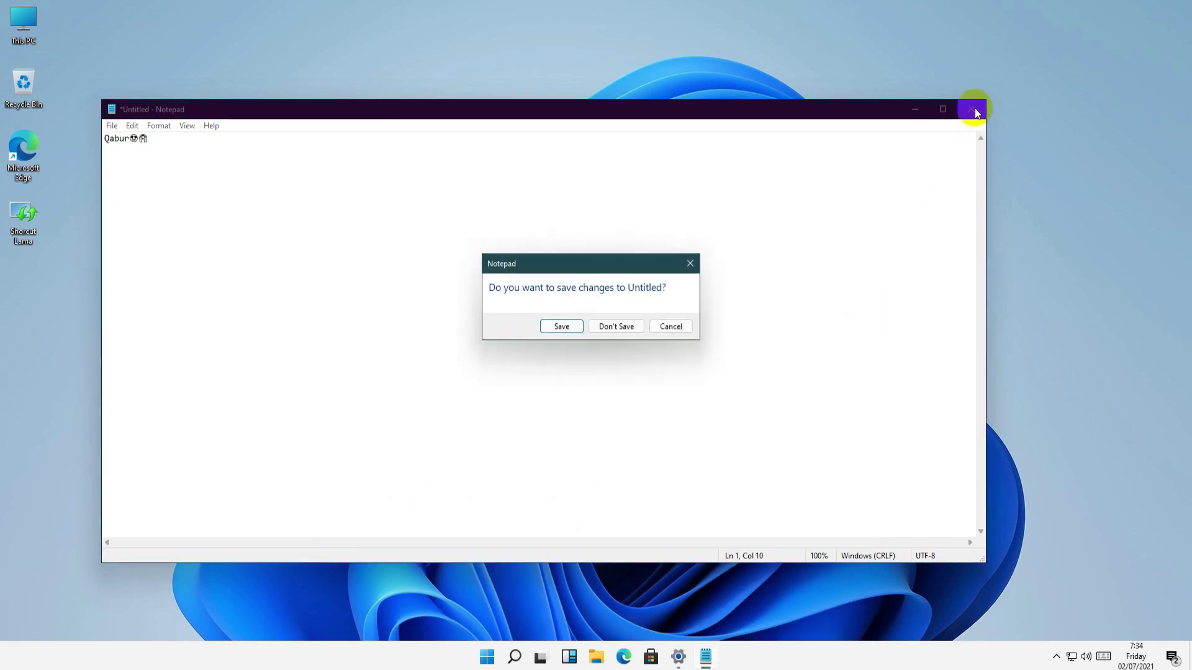
pyautogui.click(627, 327)
pyautogui.click(692, 656)
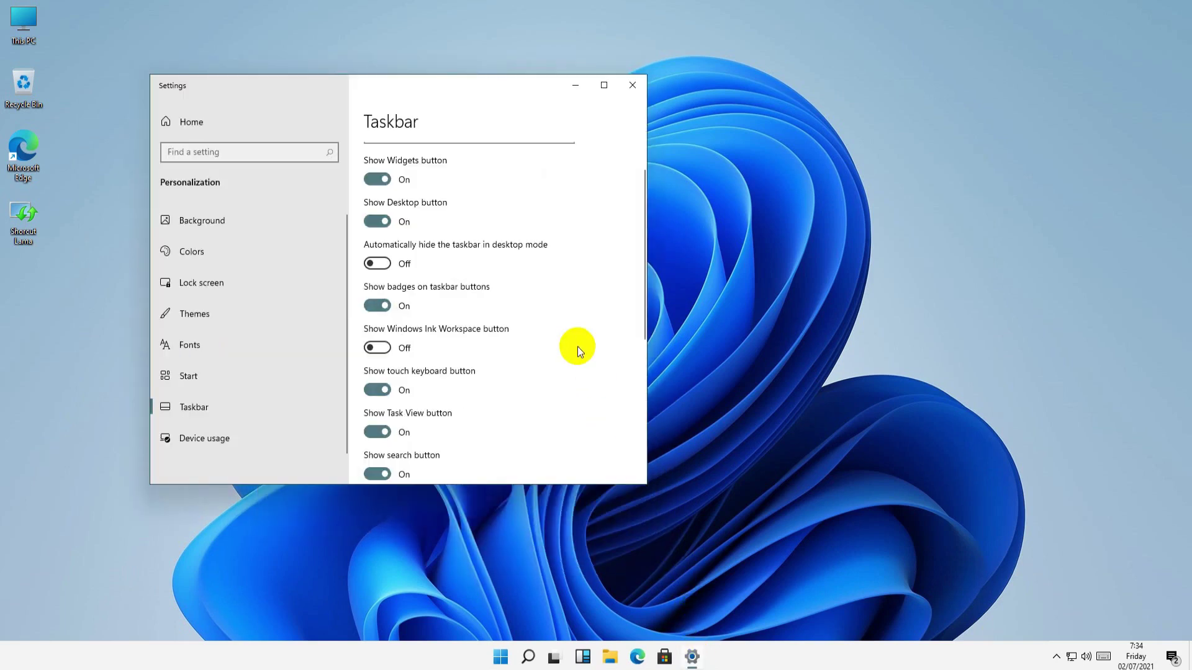
# Turn off the touch keyboard button, and try the Windows Ink Workspace button by switching it on, opening its menu and switching it off
pyautogui.click(373, 391)
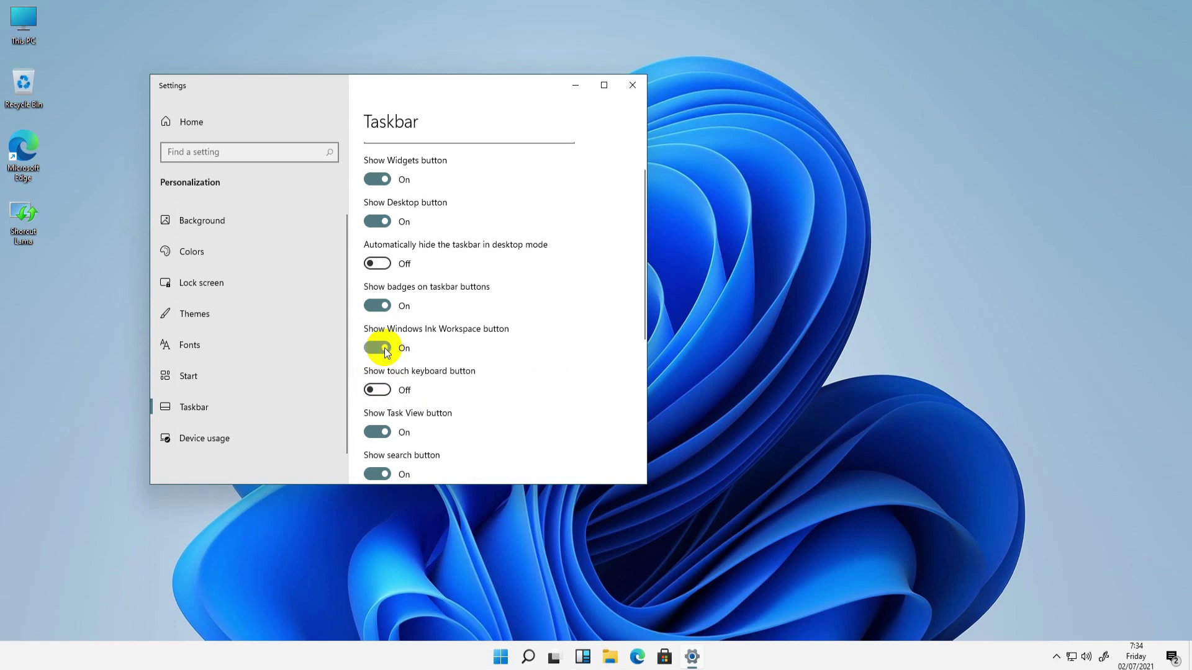
pyautogui.click(1106, 659)
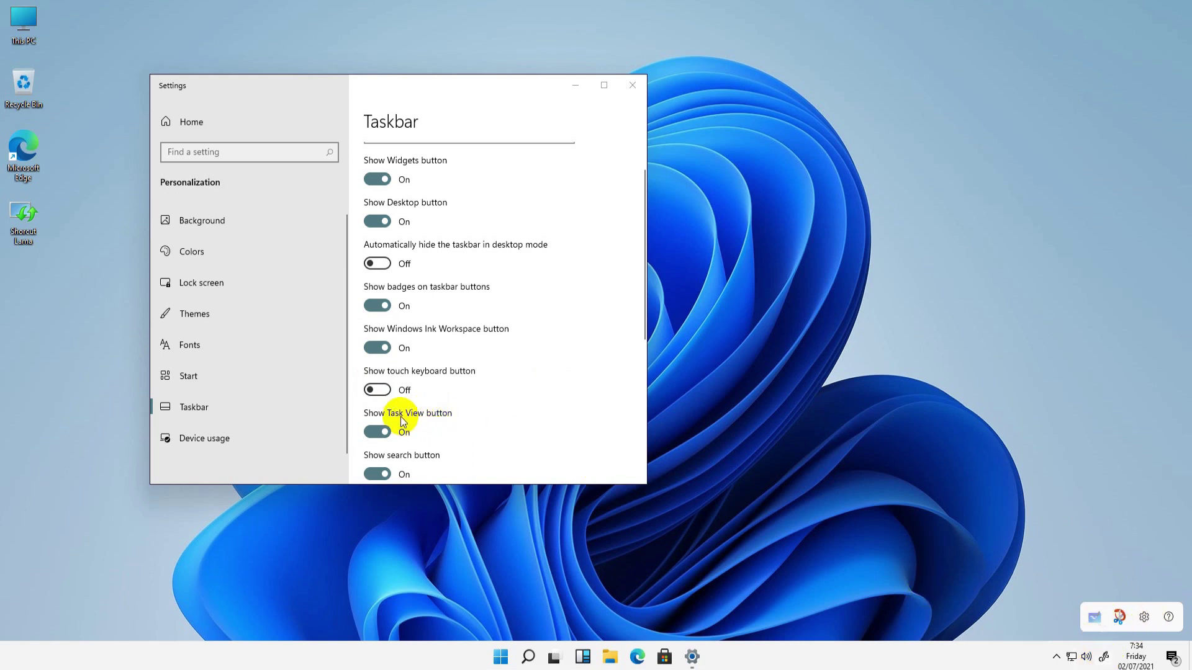
pyautogui.click(373, 348)
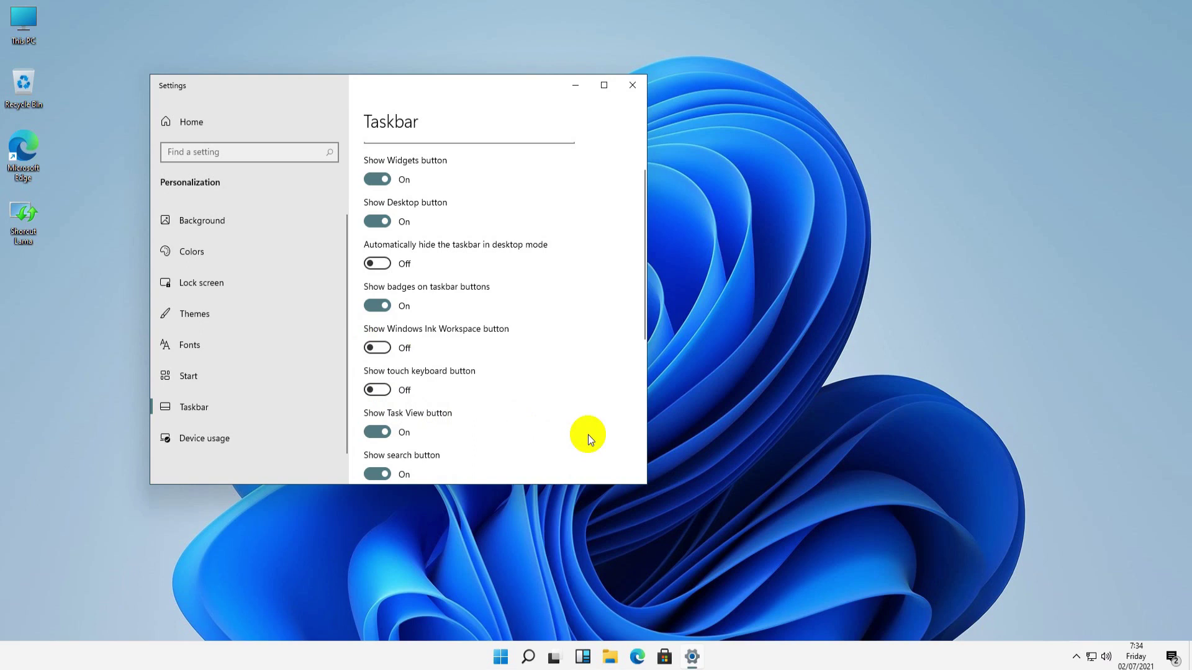
# Turn automatic taskbar hiding in desktop mode on and off again, and close the Settings window
pyautogui.scroll(1, 587, 435)
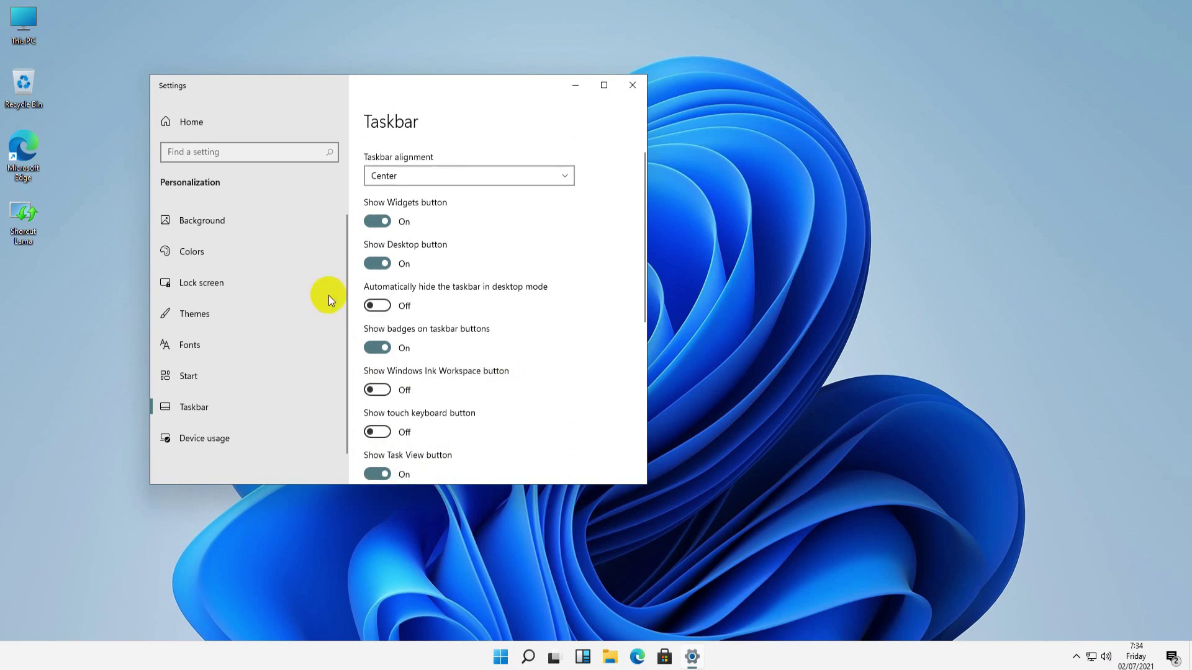
pyautogui.click(389, 310)
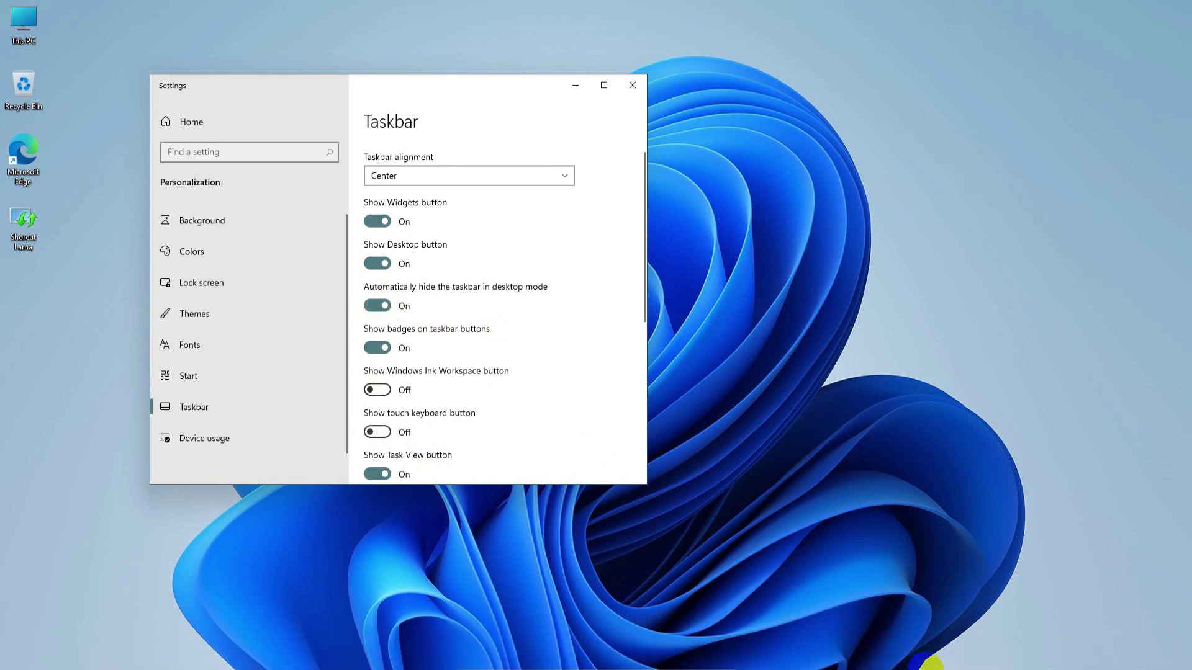
pyautogui.moveTo(925, 663)
pyautogui.click(375, 306)
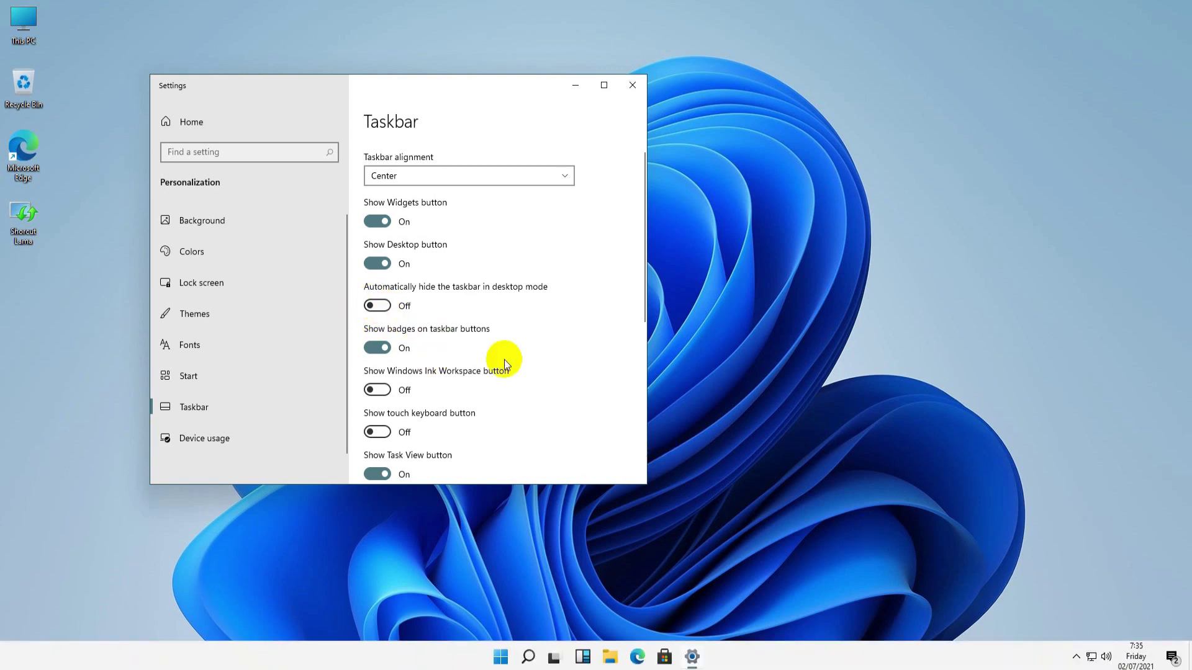
pyautogui.click(631, 85)
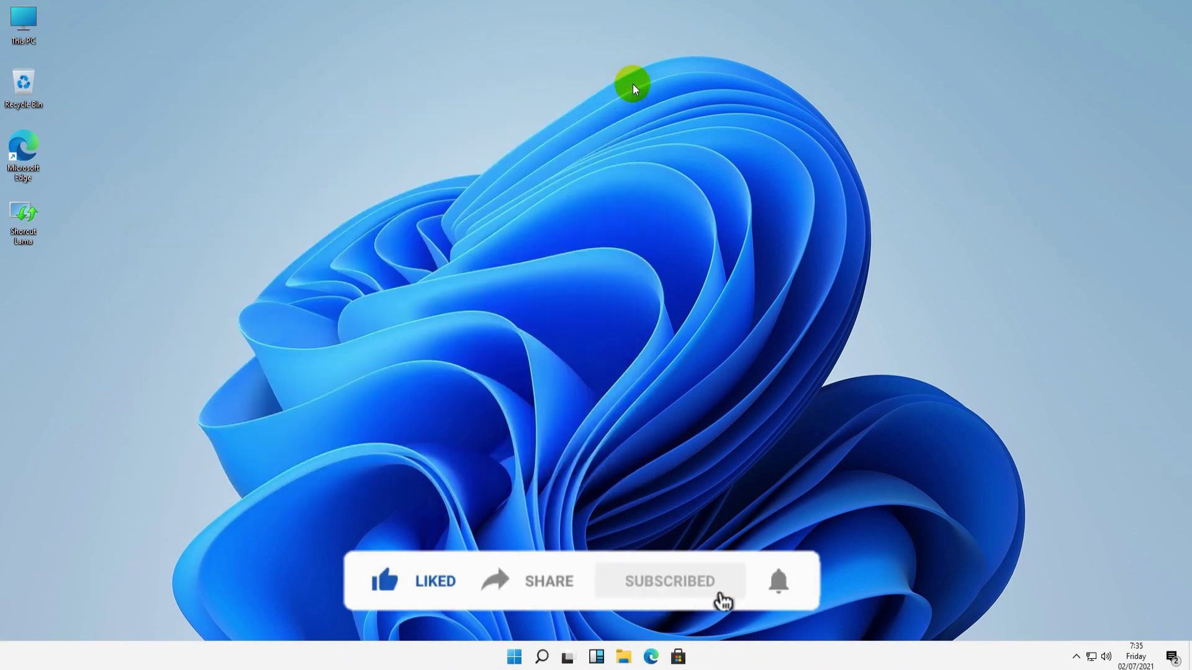